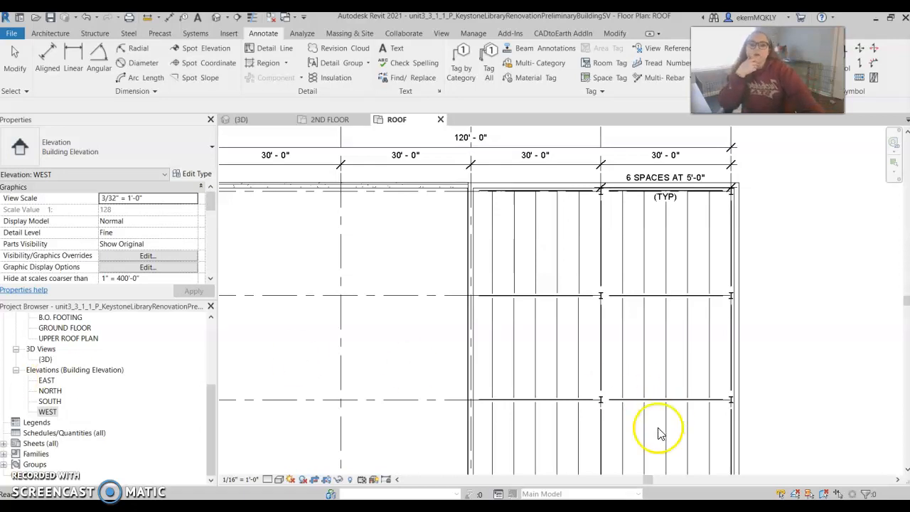
- Examine the roof framing plan and, in the 3D view, the brick wall where the lower roof meets the upper roof
scroll(426, 341, "down", 3)
left_click(426, 348)
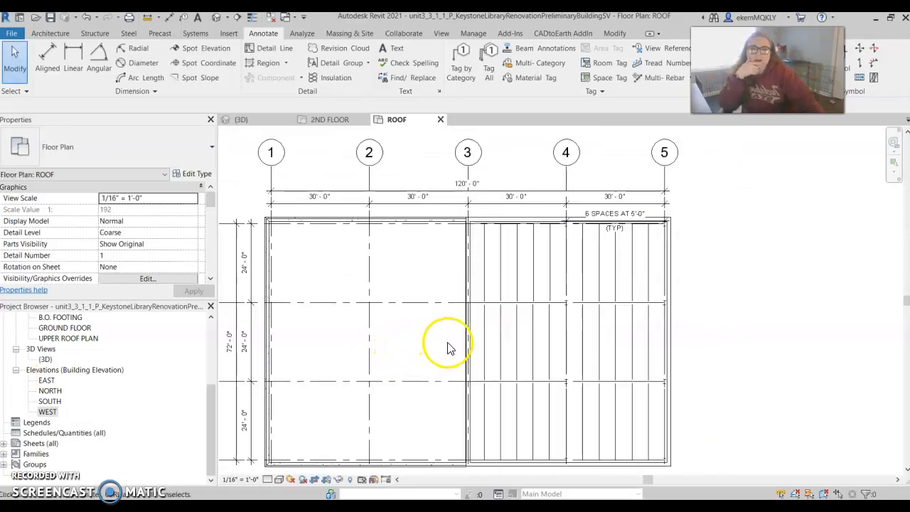
left_click(246, 120)
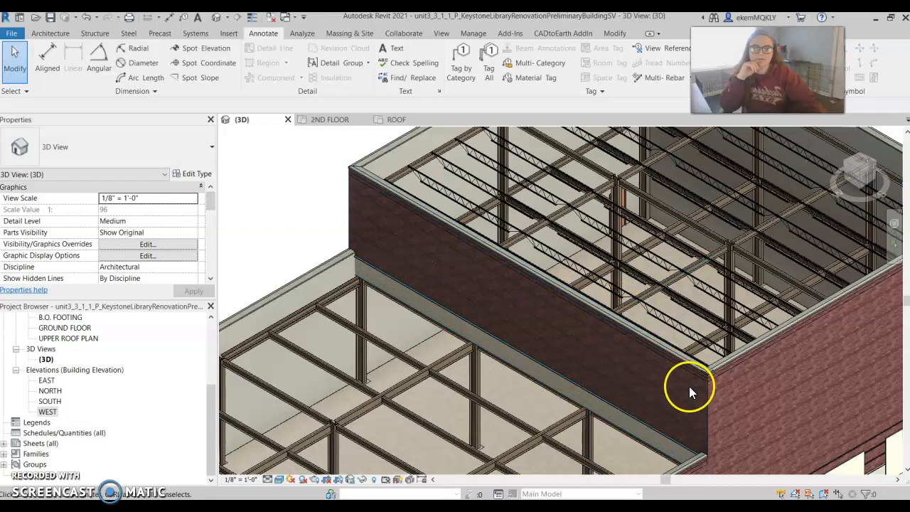
scroll(689, 386, "up", 5)
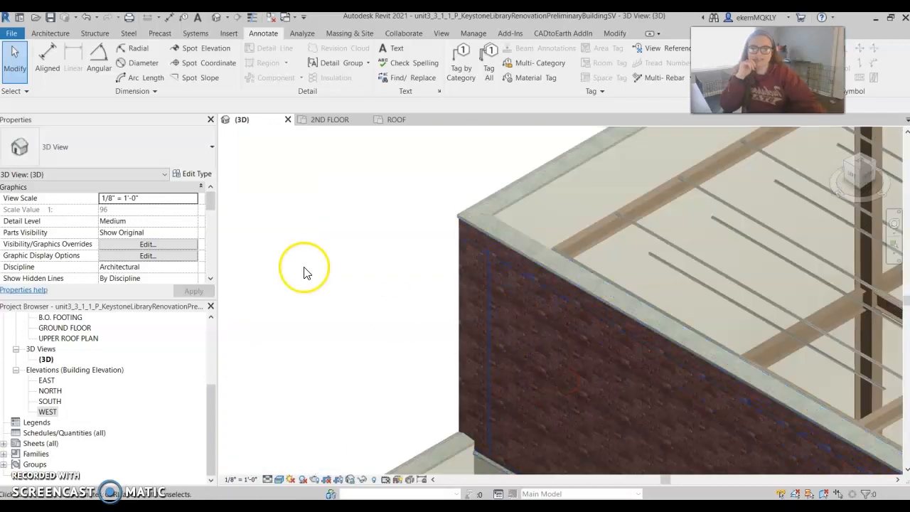
scroll(369, 301, "down", 1)
middle_click_drag(367, 300, 286, 146)
scroll(285, 146, "down", 1)
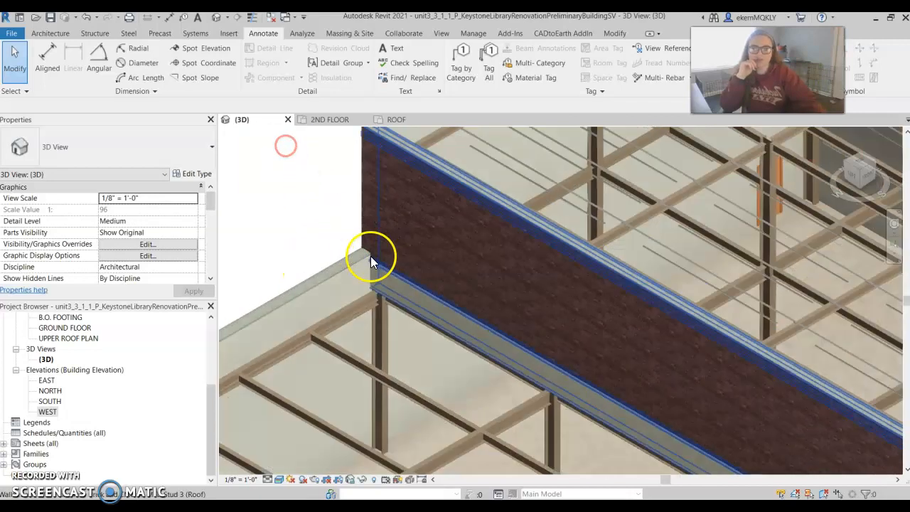
scroll(298, 248, "down", 2)
middle_click_drag(299, 248, 373, 211)
scroll(373, 211, "down", 1)
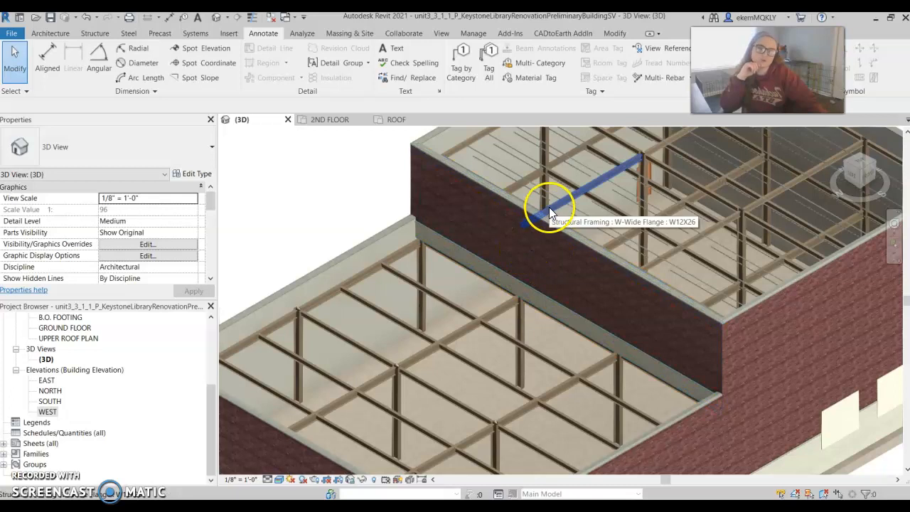
- Return to the ROOF floor plan around the wall on grid line 3
left_click(389, 120)
scroll(426, 254, "up", 3)
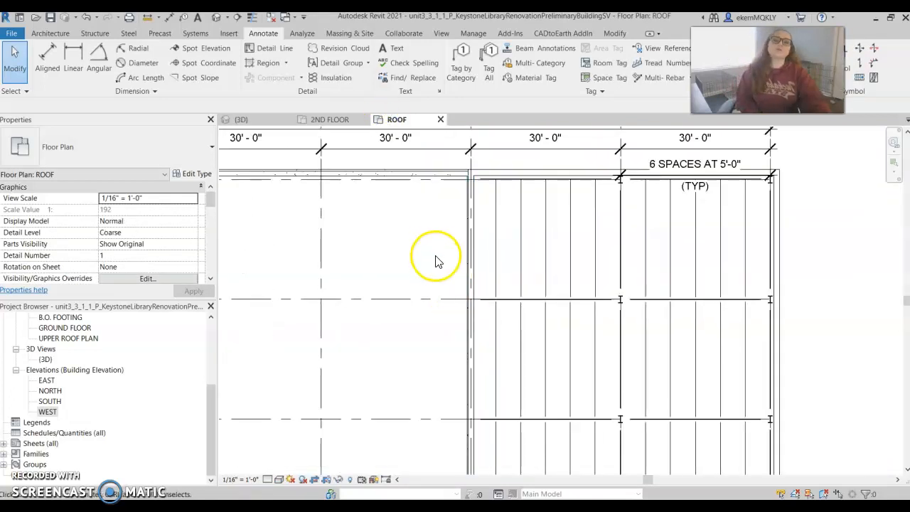
middle_click_drag(421, 262, 404, 249)
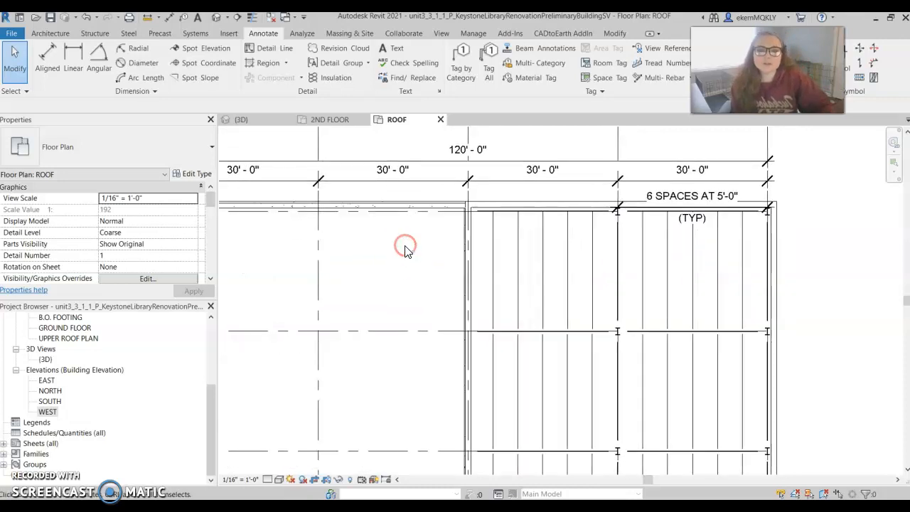
left_click(212, 48)
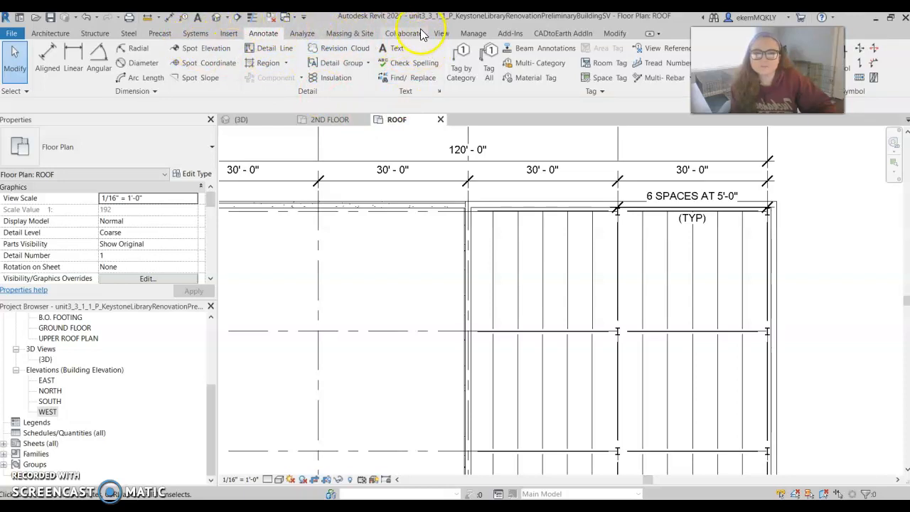
left_click(227, 34)
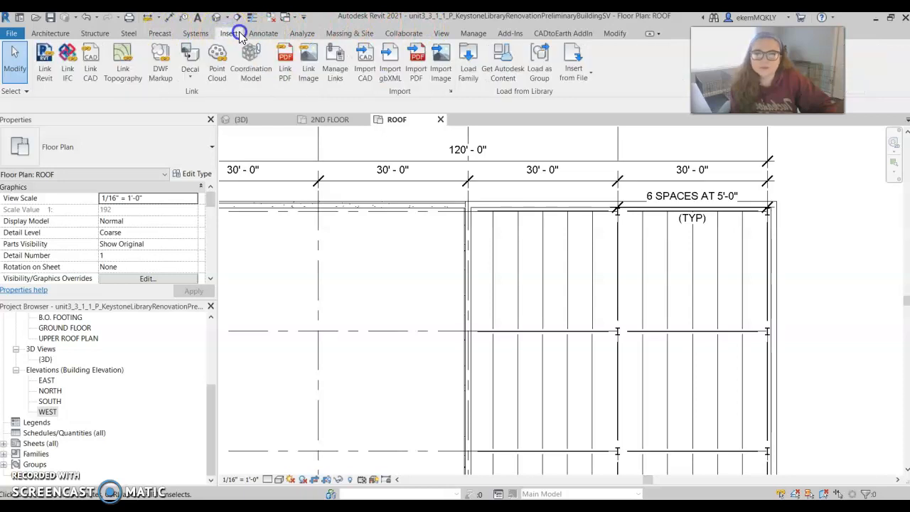
left_click(275, 34)
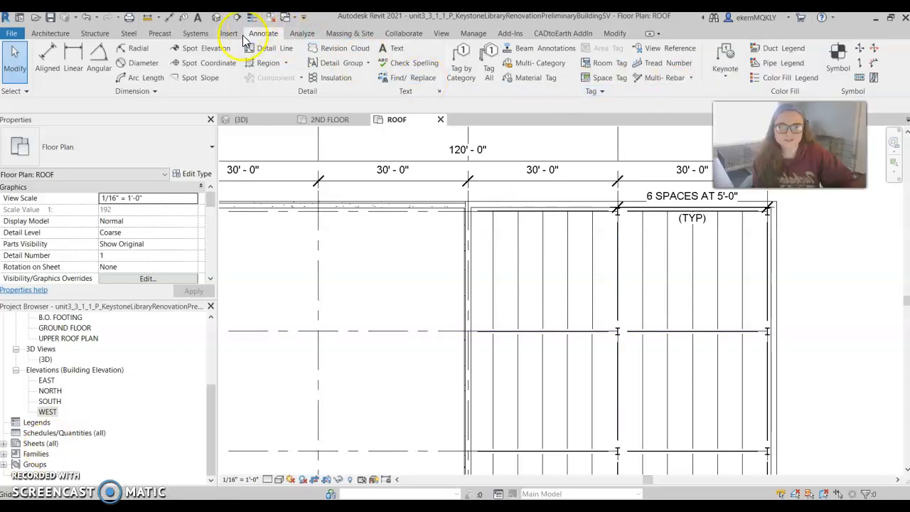
- Place a Wall Section type section horizontally across the wall on grid 3, between grids D and C on the roof plan
left_click(441, 34)
left_click(362, 59)
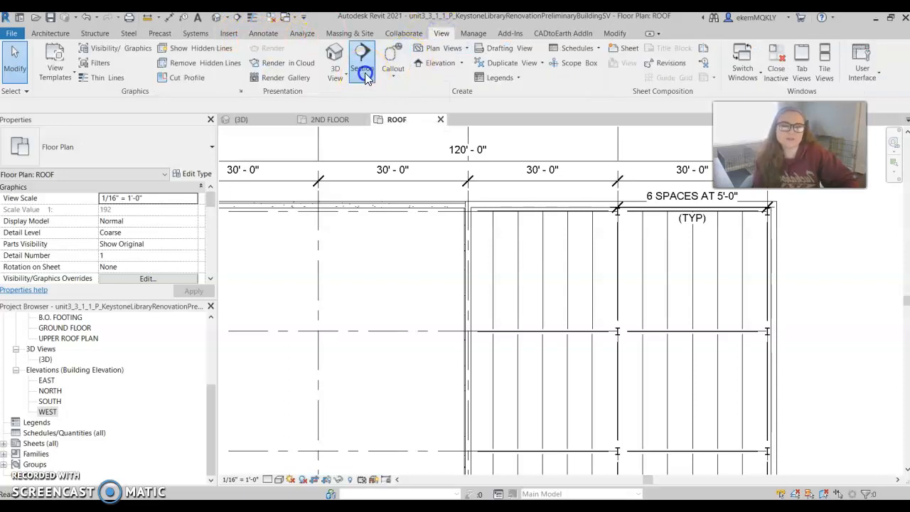
left_click(61, 147)
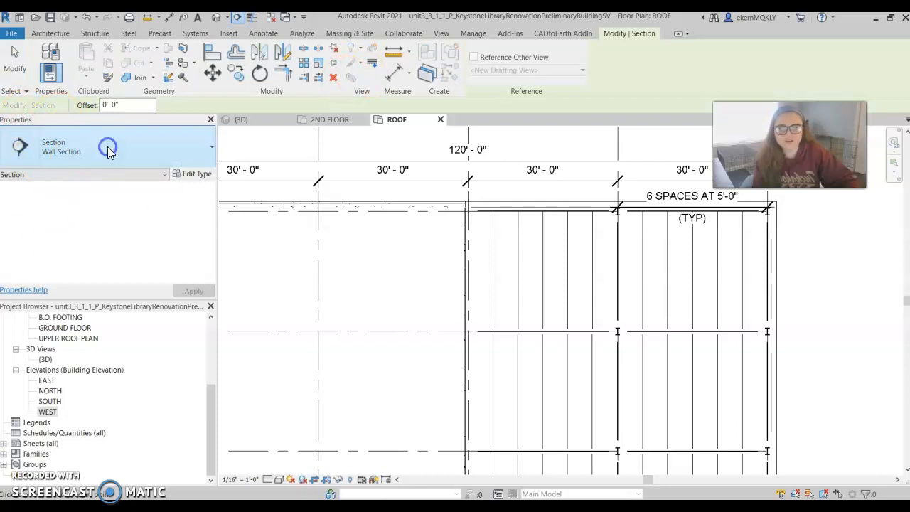
left_click(107, 147)
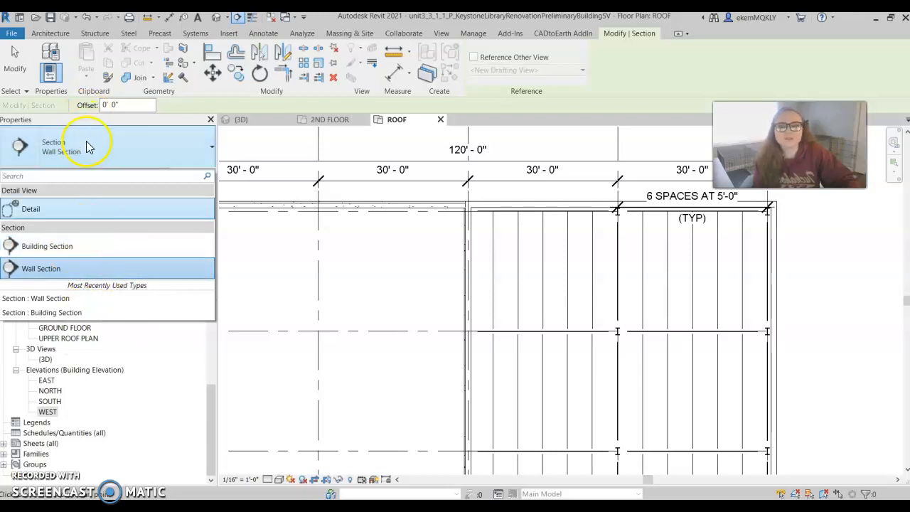
left_click(69, 270)
left_click(432, 289)
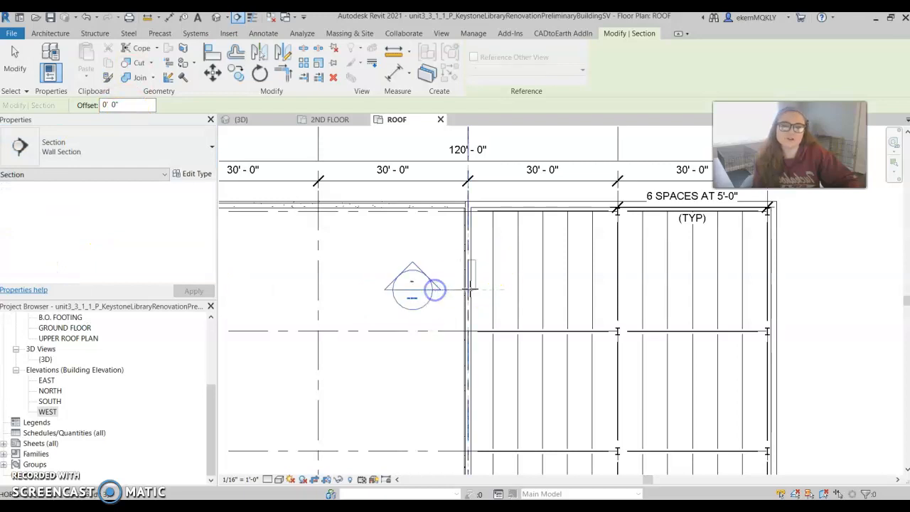
left_click(501, 288)
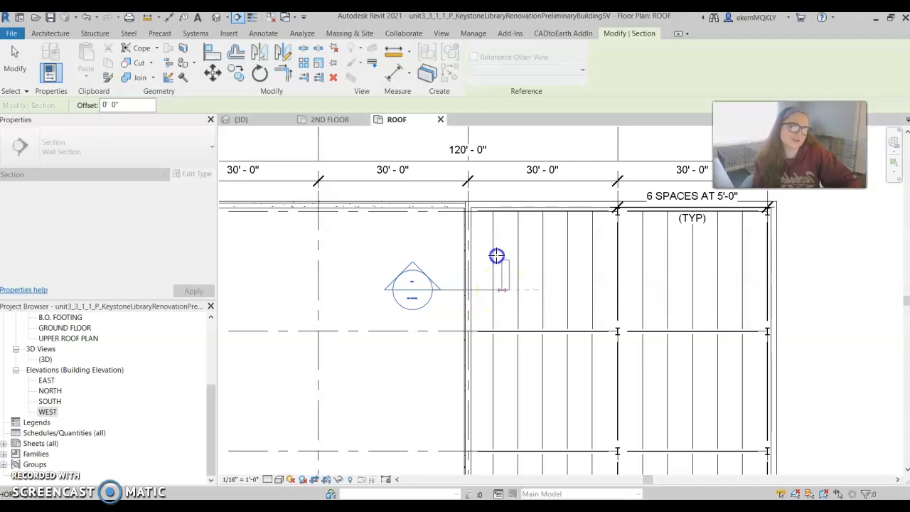
left_click(496, 255)
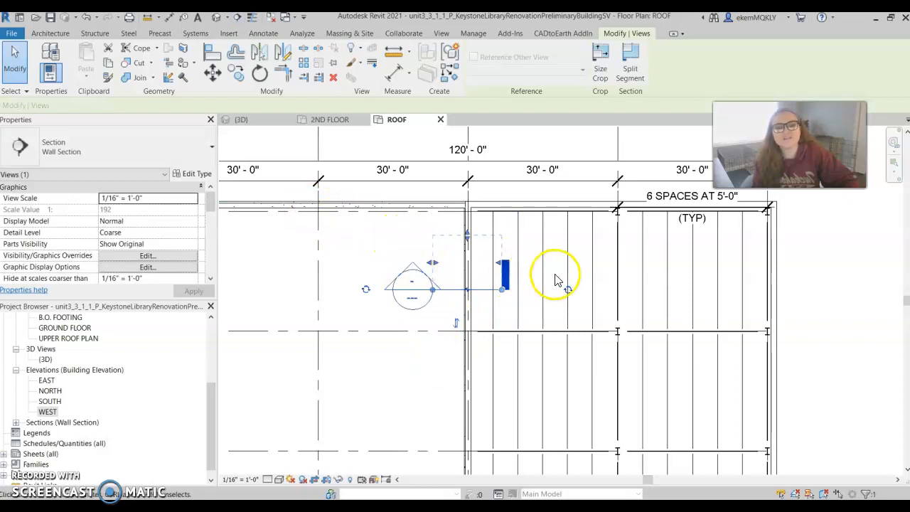
- Narrow the section's view extents to both sides of the grid 3 wall and shorten its section line at both ends
scroll(462, 270, "up", 3)
left_click_drag(387, 260, 409, 254)
left_click_drag(498, 253, 464, 257)
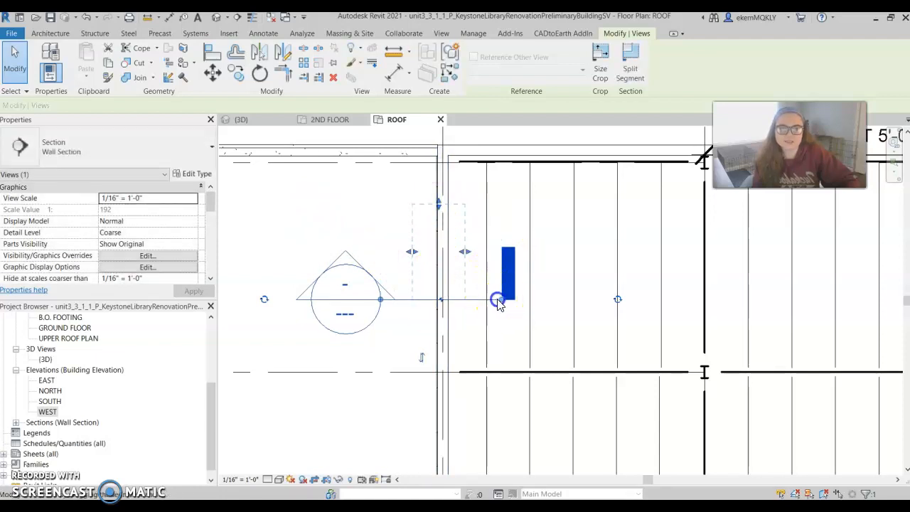
left_click_drag(482, 302, 395, 298)
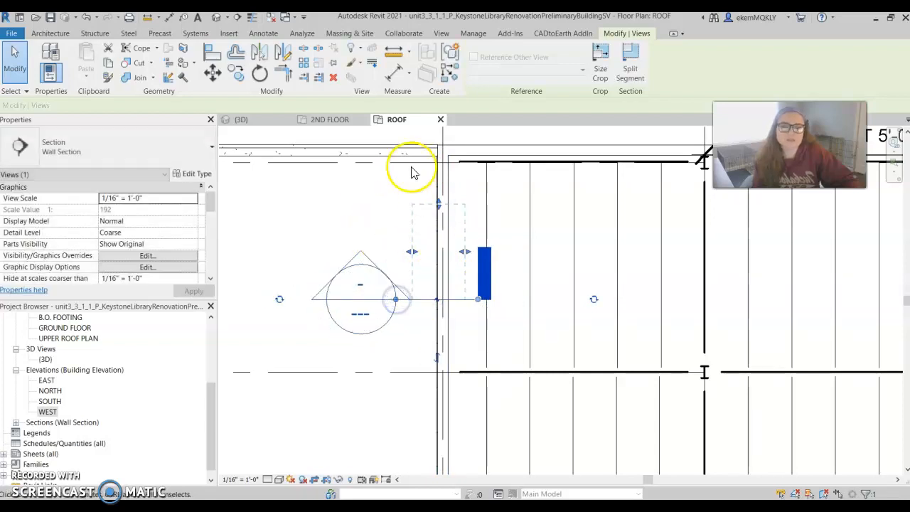
left_click(268, 254)
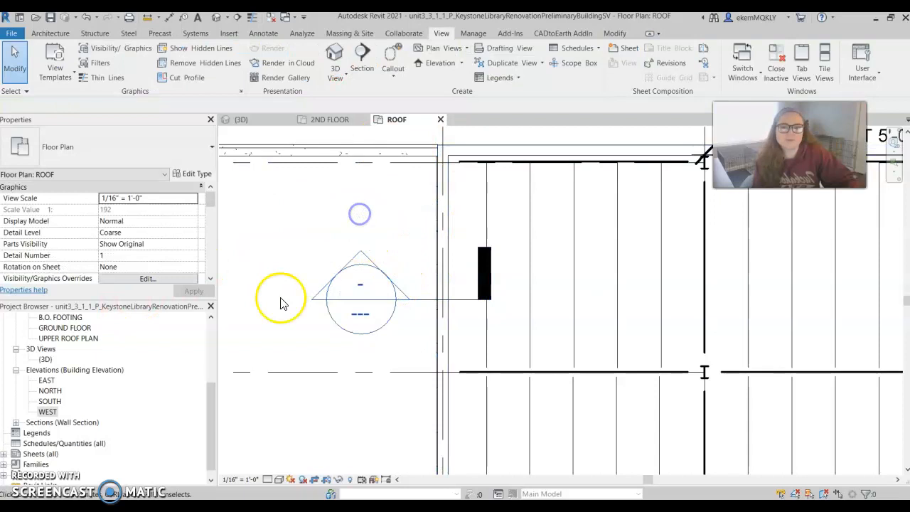
- Open the new Section 1 wall section view
scroll(299, 291, "down", 2)
scroll(323, 274, "down", 2)
middle_click_drag(316, 283, 440, 260)
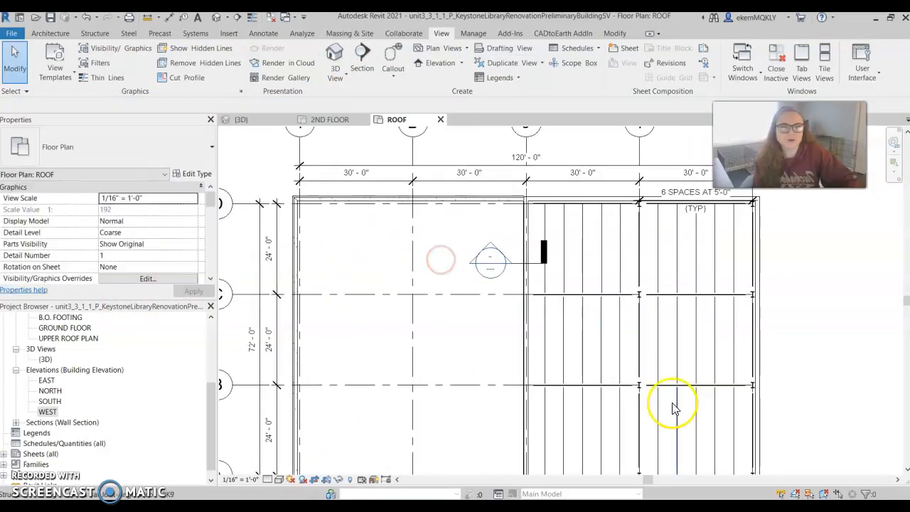
scroll(31, 413, "down", 1)
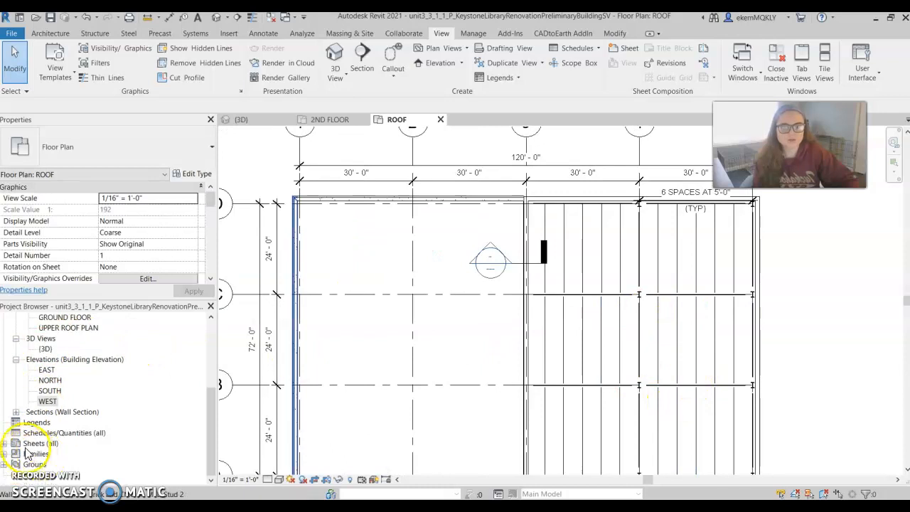
left_click(16, 411)
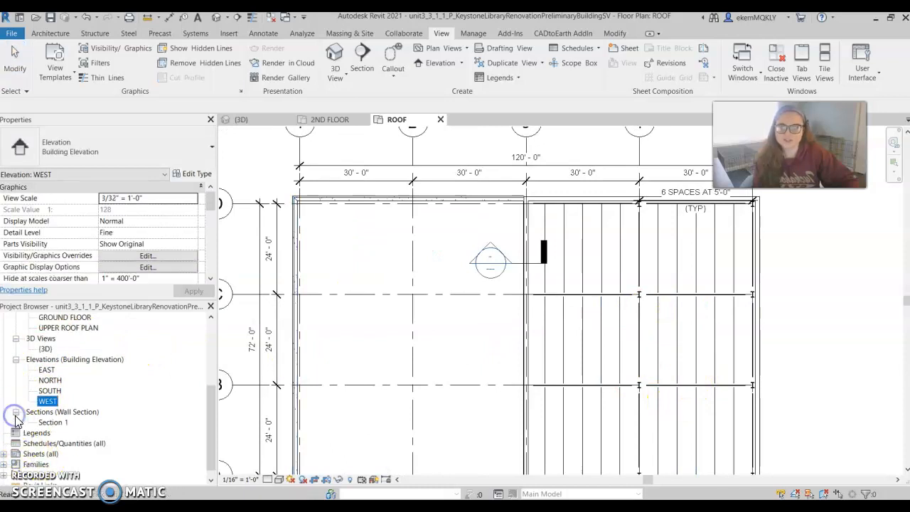
double_click(54, 423)
scroll(576, 229, "up", 2)
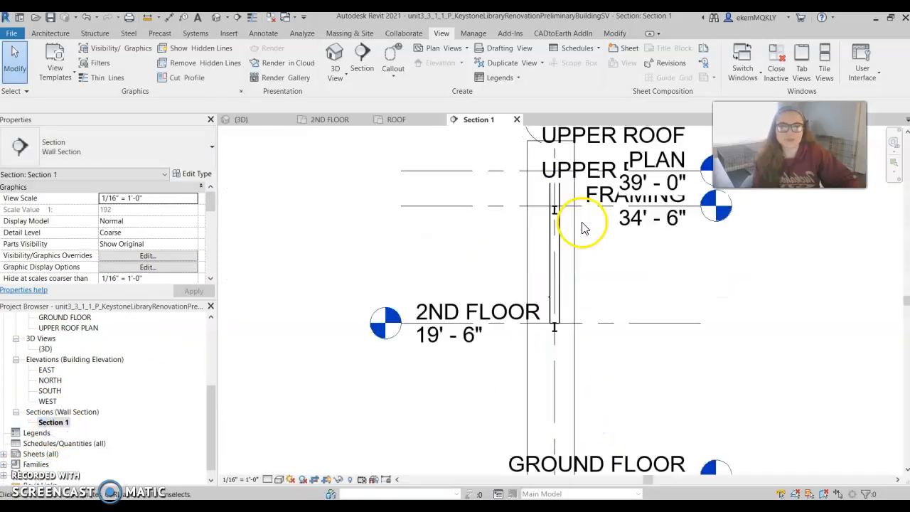
- Set the Section 1 view scale to 1/4" = 1'-0"
scroll(554, 265, "down", 2)
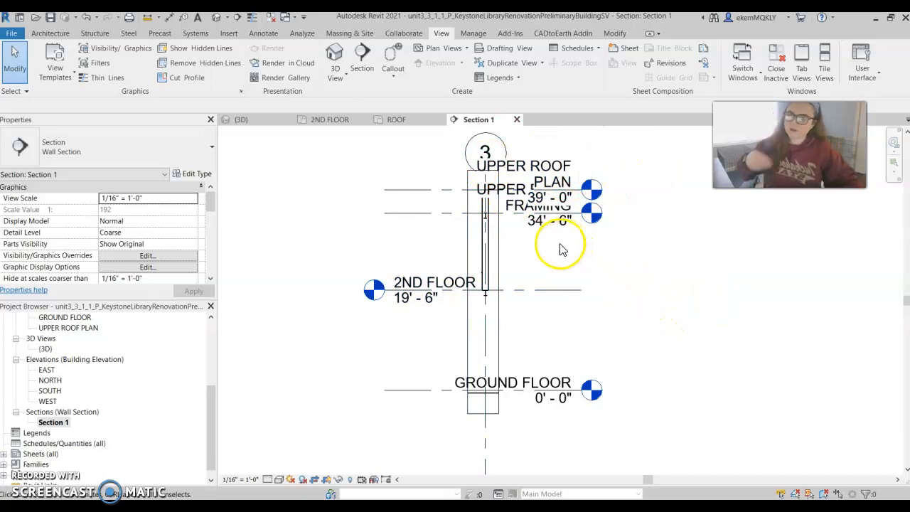
left_click(243, 480)
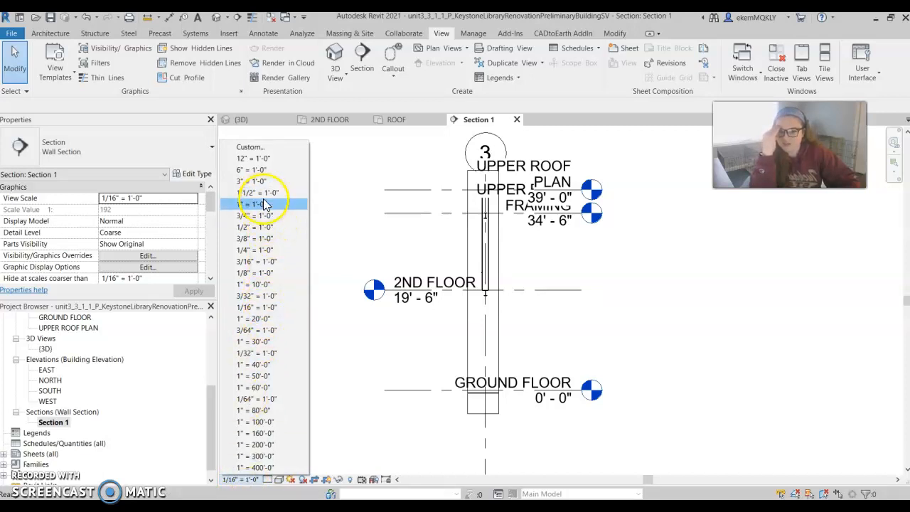
left_click(268, 250)
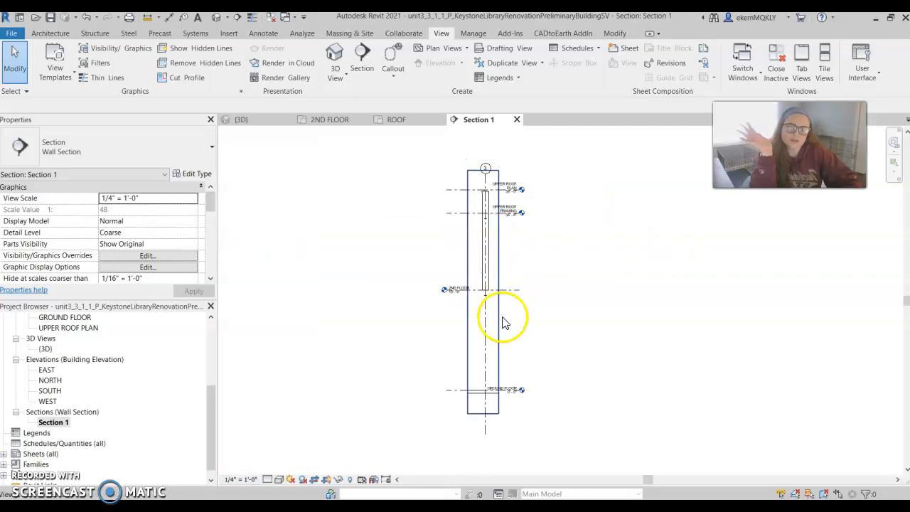
left_click(390, 120)
left_click(316, 119)
left_click(255, 121)
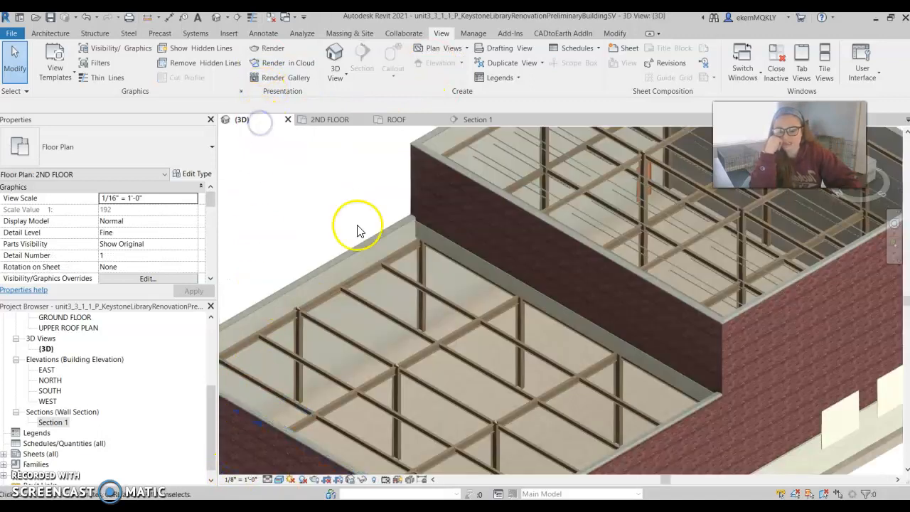
left_click(469, 119)
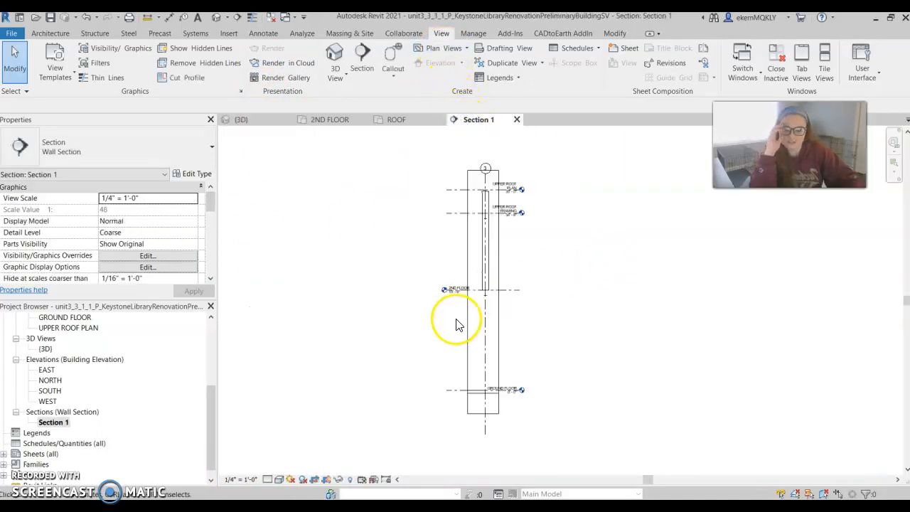
- Raise the bottom edge of the Section 1 crop region to just above the 2ND FLOOR level
left_click(500, 272)
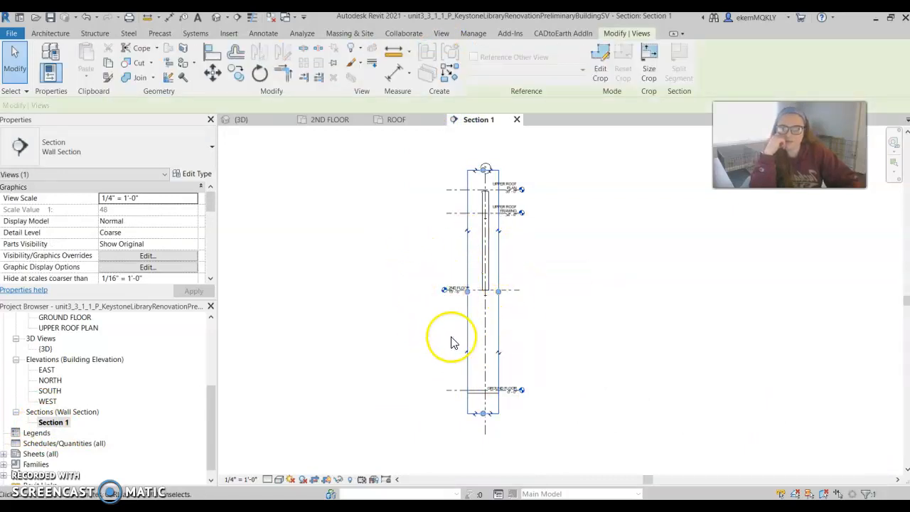
scroll(489, 419, "up", 2)
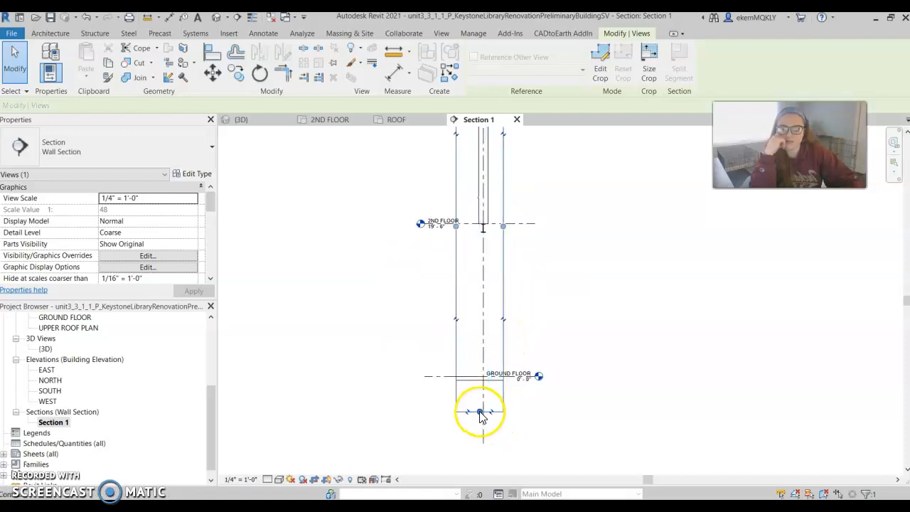
left_click_drag(480, 211, 482, 218)
middle_click_drag(420, 277, 402, 404)
scroll(471, 196, "up", 2)
scroll(568, 279, "up", 1)
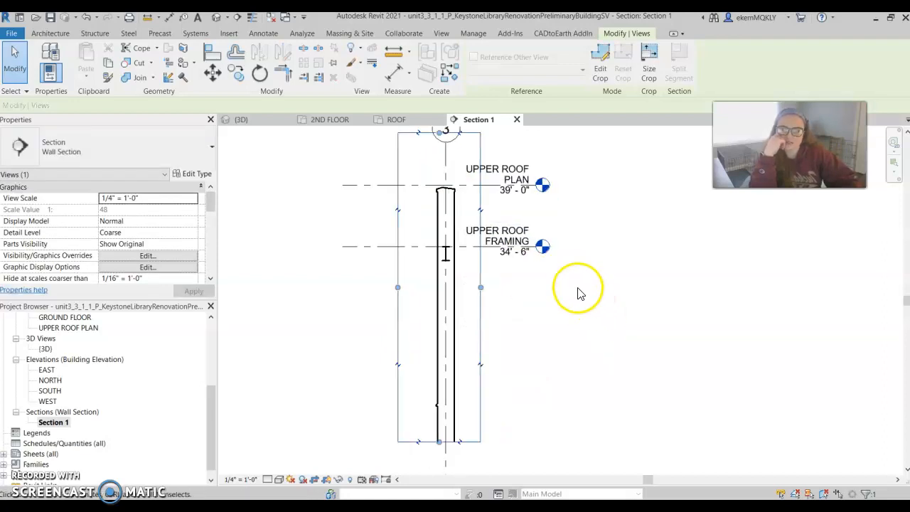
middle_click_drag(581, 292, 606, 284)
left_click(633, 293)
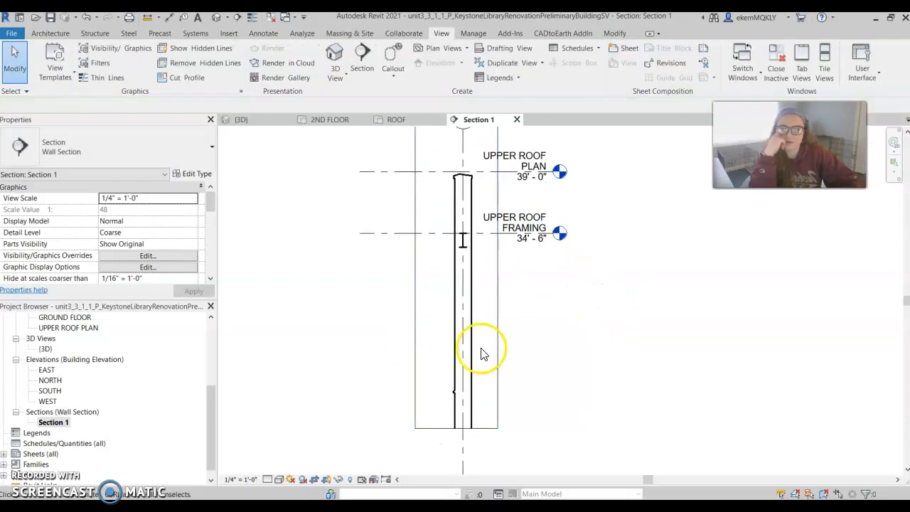
scroll(482, 354, "down", 1)
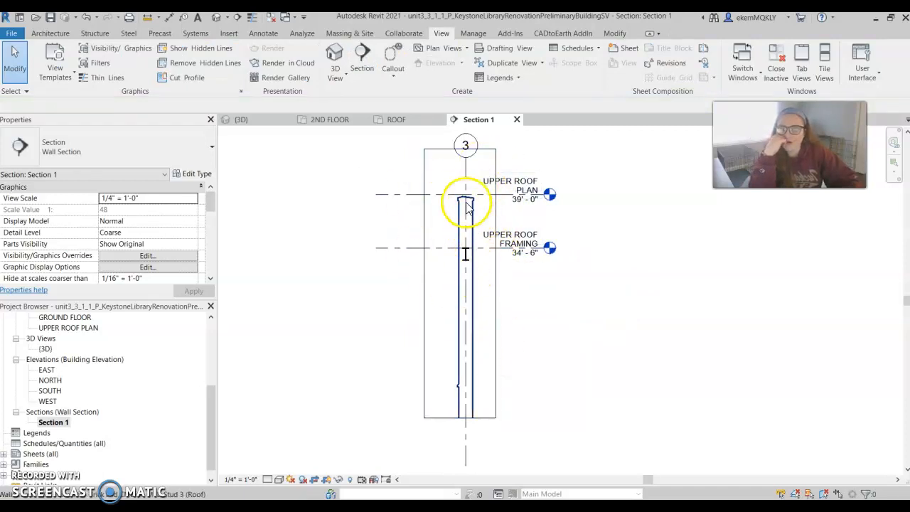
scroll(471, 325, "up", 3)
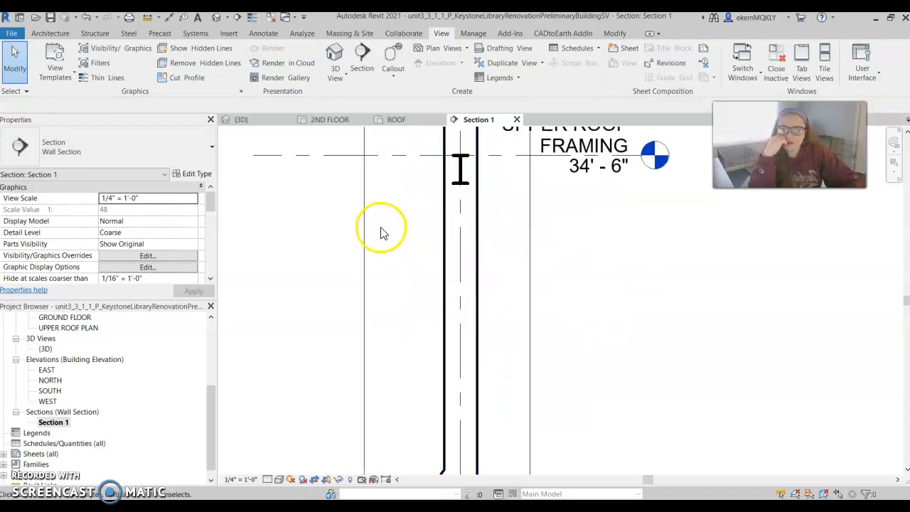
scroll(392, 291, "down", 4)
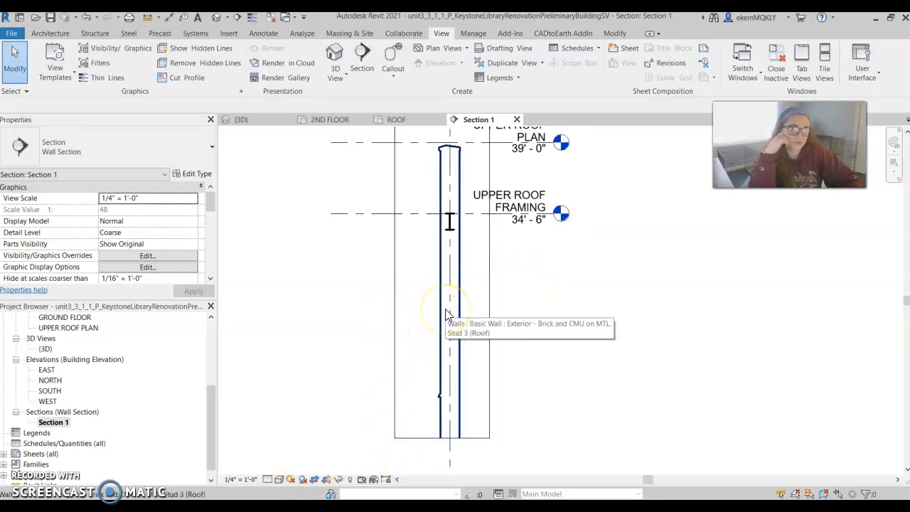
- Set the Section 1 view's detail level to Fine and inspect the wall layers
left_click(268, 480)
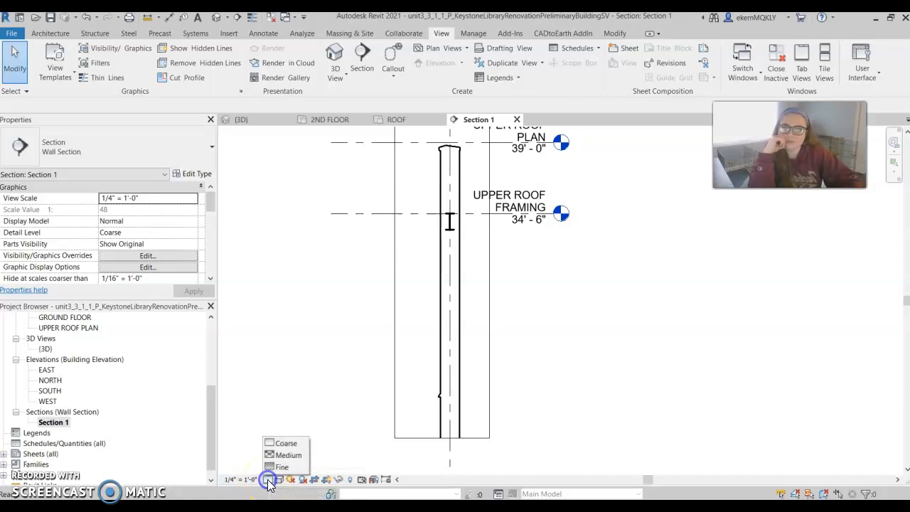
left_click(284, 468)
scroll(436, 275, "up", 5)
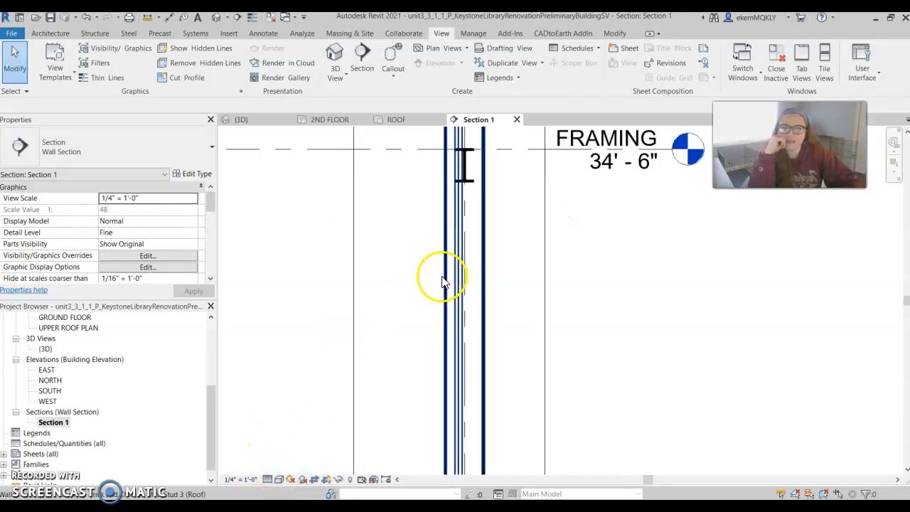
scroll(694, 331, "down", 3)
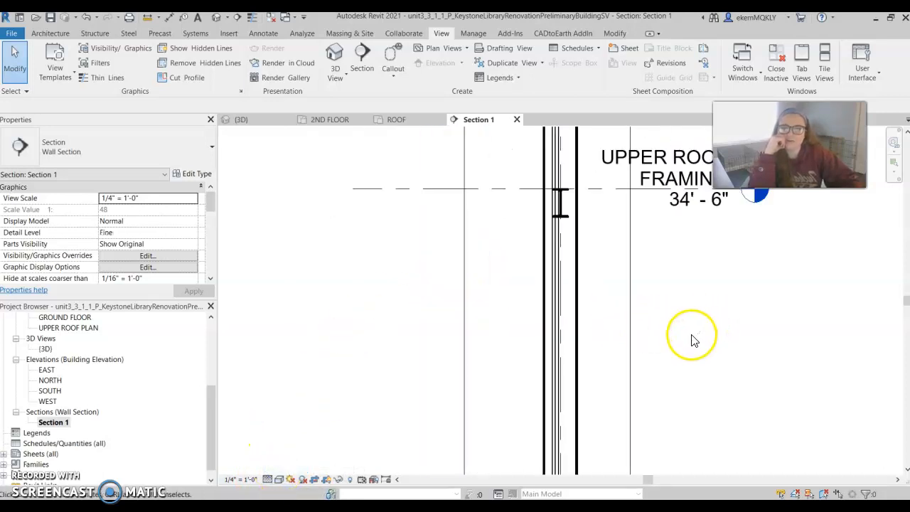
middle_click_drag(682, 344, 582, 313)
scroll(616, 341, "down", 1)
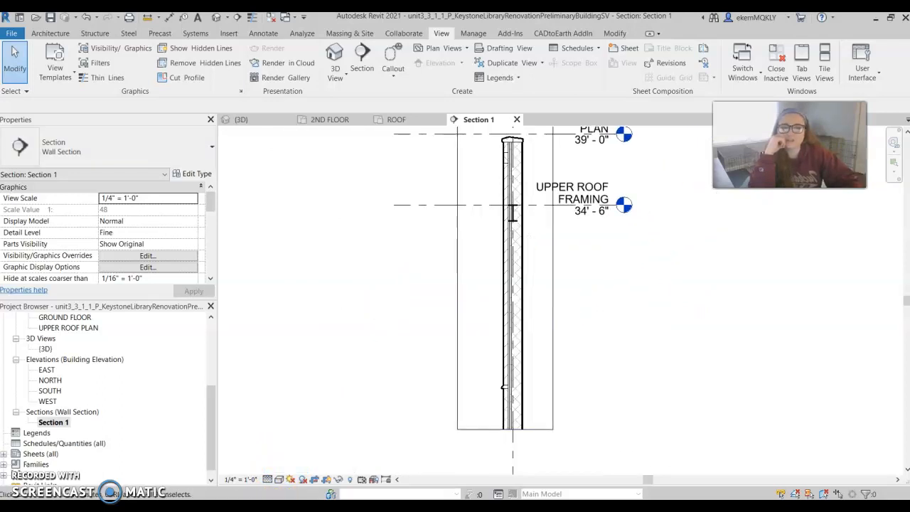
- Set the Section 1 view scale to 1/2" = 1'-0" and check the wall's hatching
left_click(245, 479)
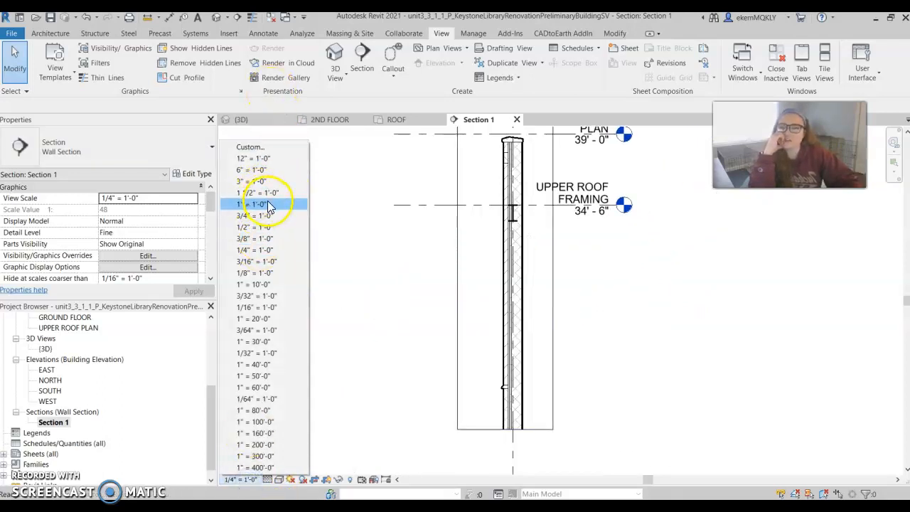
left_click(260, 227)
scroll(493, 219, "up", 5)
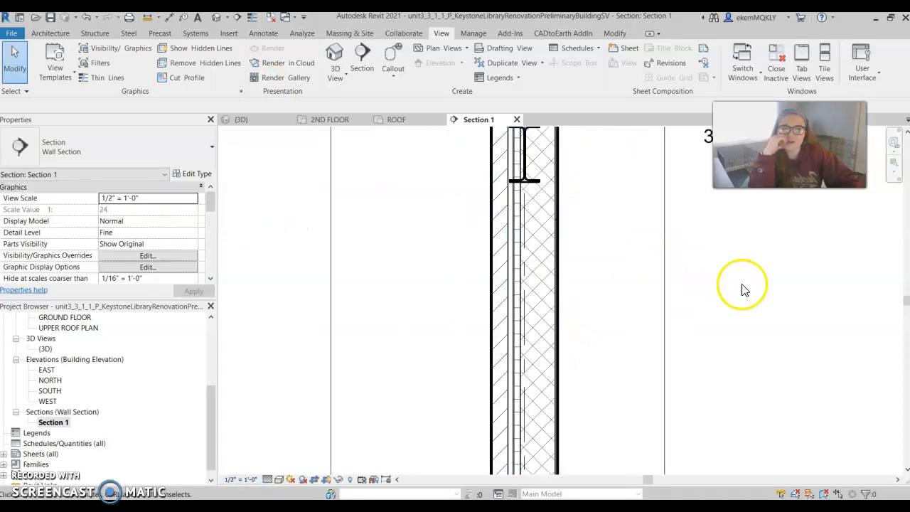
scroll(739, 293, "down", 1)
middle_click_drag(739, 315, 577, 299)
scroll(594, 320, "down", 4)
scroll(584, 274, "down", 1)
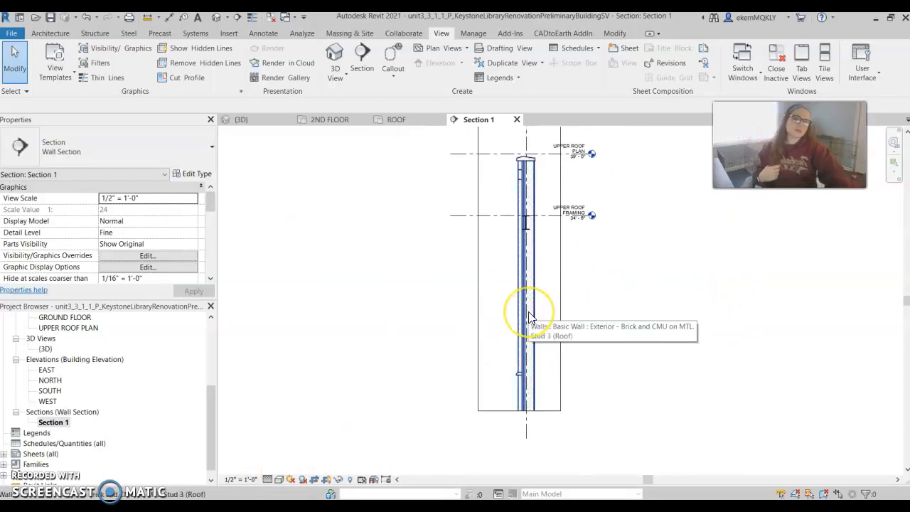
- Hide the crop region boundary around the wall in Section 1
scroll(577, 325, "up", 1)
scroll(576, 321, "down", 2)
middle_click_drag(576, 325, 531, 355)
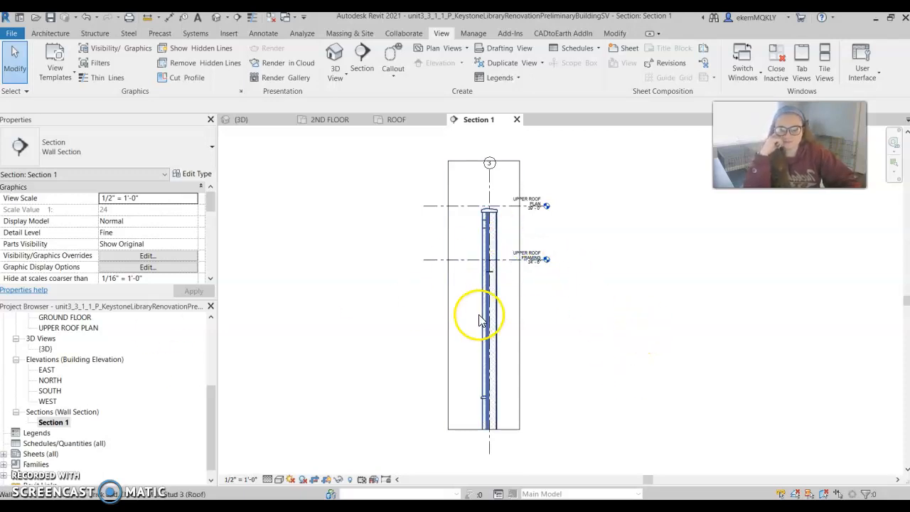
left_click(520, 313)
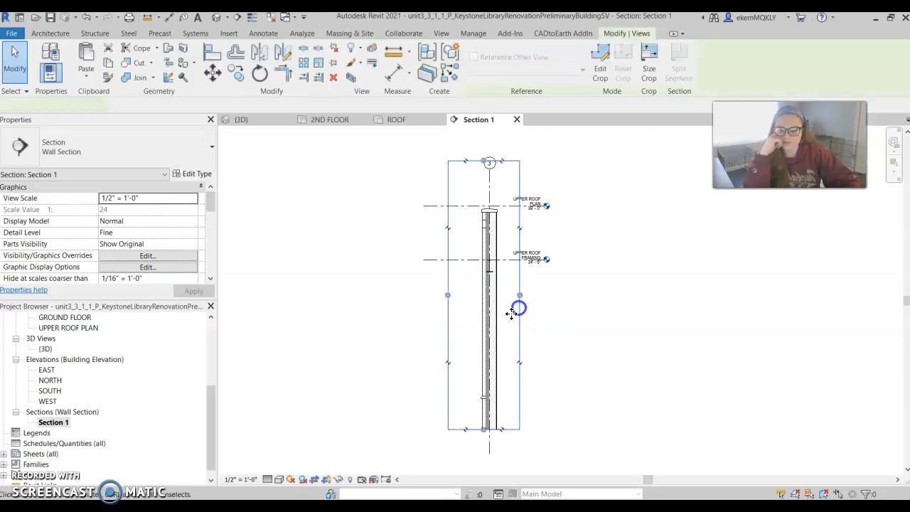
left_click(327, 481)
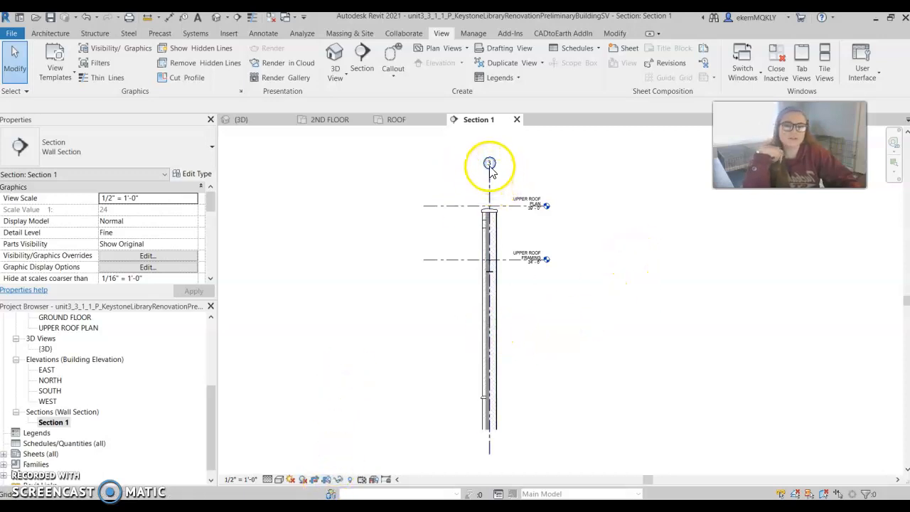
- Check grid 3 and the section mark in the ROOF plan and return to Section 1
left_click(389, 121)
scroll(581, 214, "down", 3)
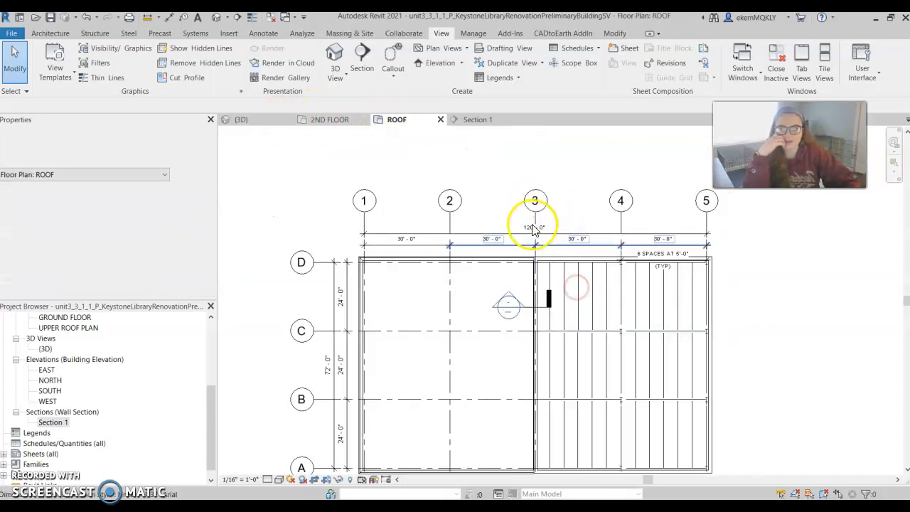
left_click(490, 122)
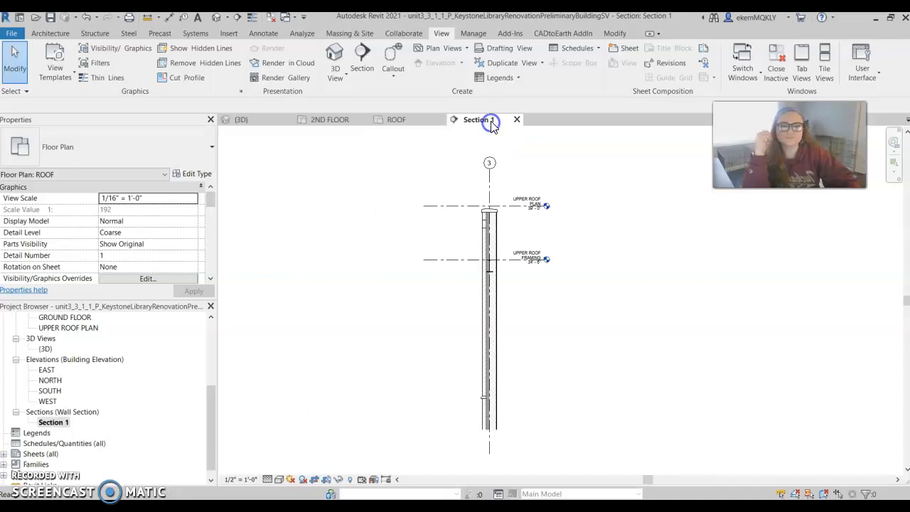
scroll(516, 306, "up", 4)
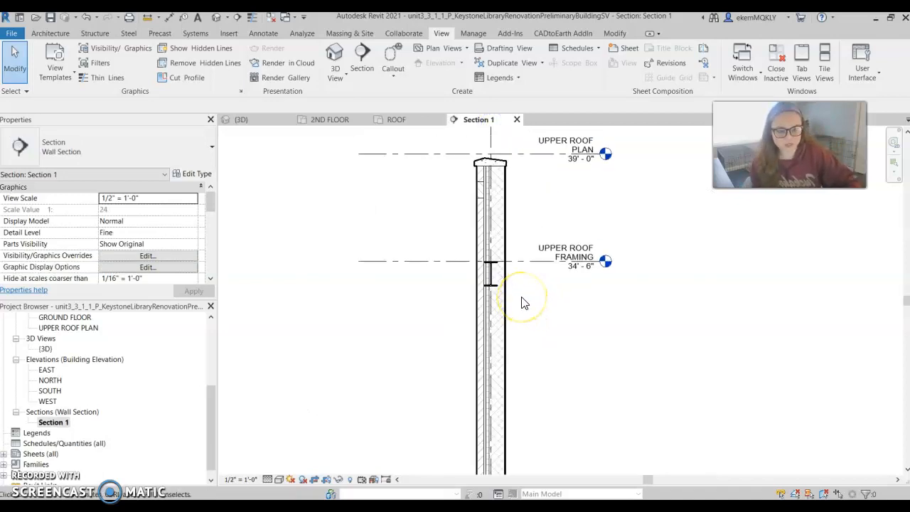
- Open the type properties of the brick and CMU wall near the UPPER ROOF FRAMING level, with its preview
scroll(519, 299, "up", 5)
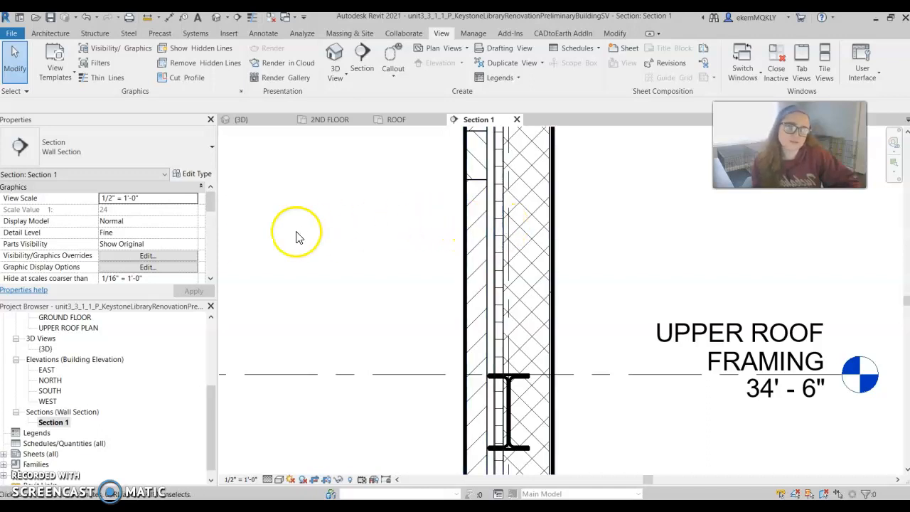
left_click(469, 212)
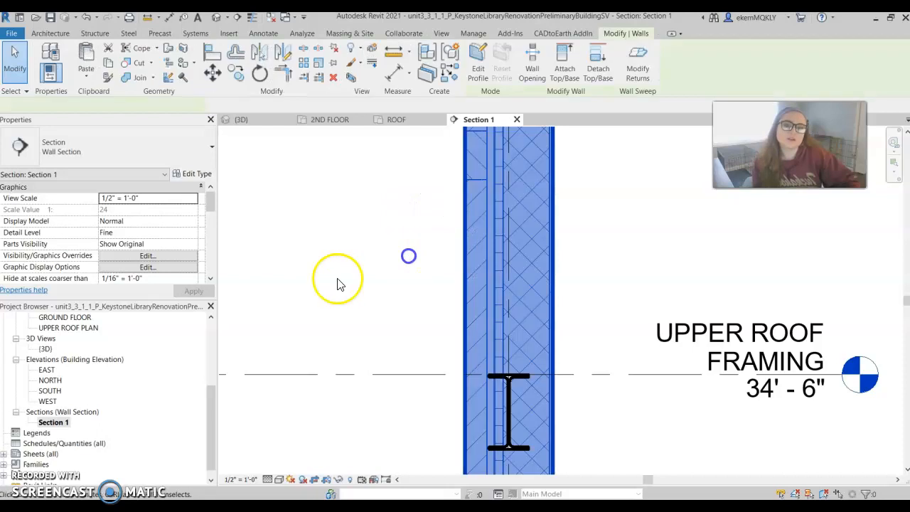
left_click(194, 176)
left_click(304, 414)
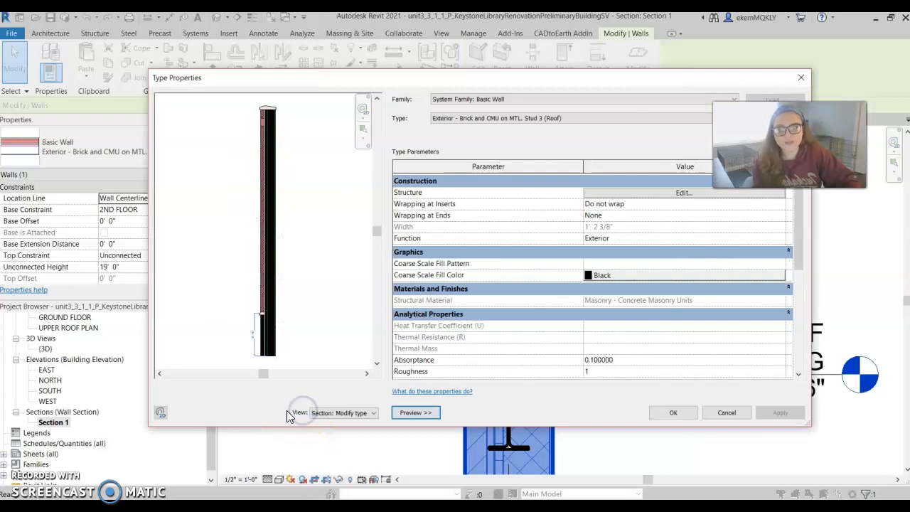
- Compare the wall type preview in floor plan and section views, ending on the floor plan
left_click(333, 413)
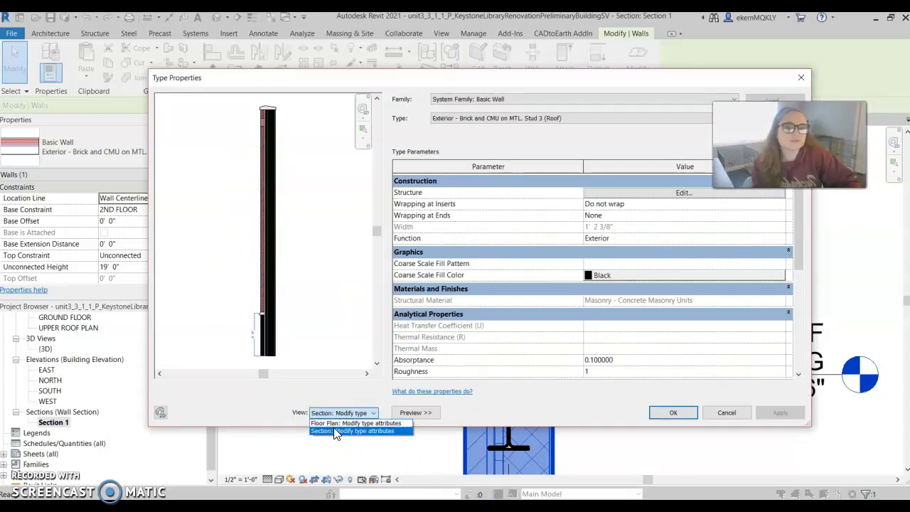
left_click(335, 423)
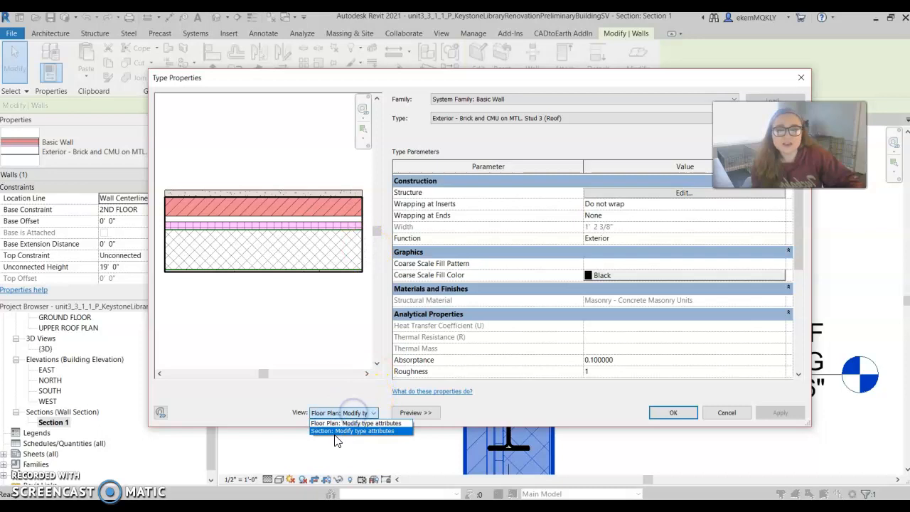
left_click(334, 431)
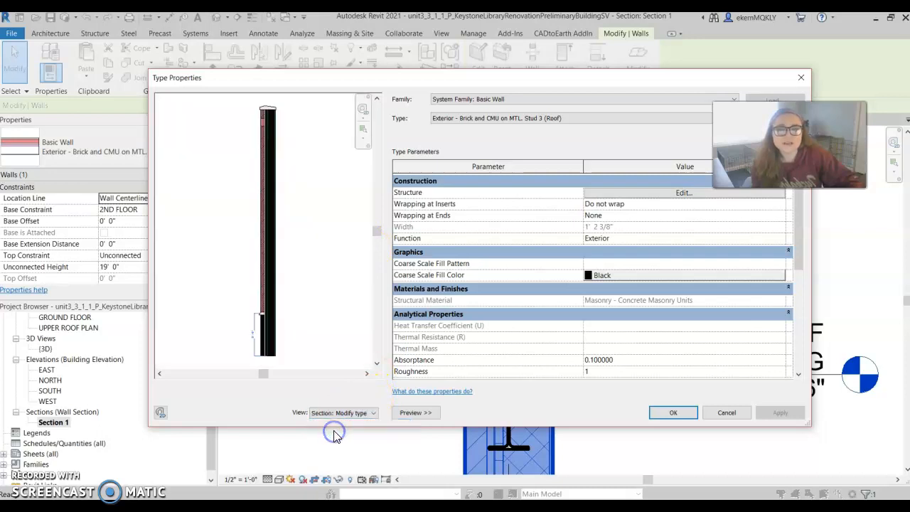
left_click(326, 419)
left_click(334, 422)
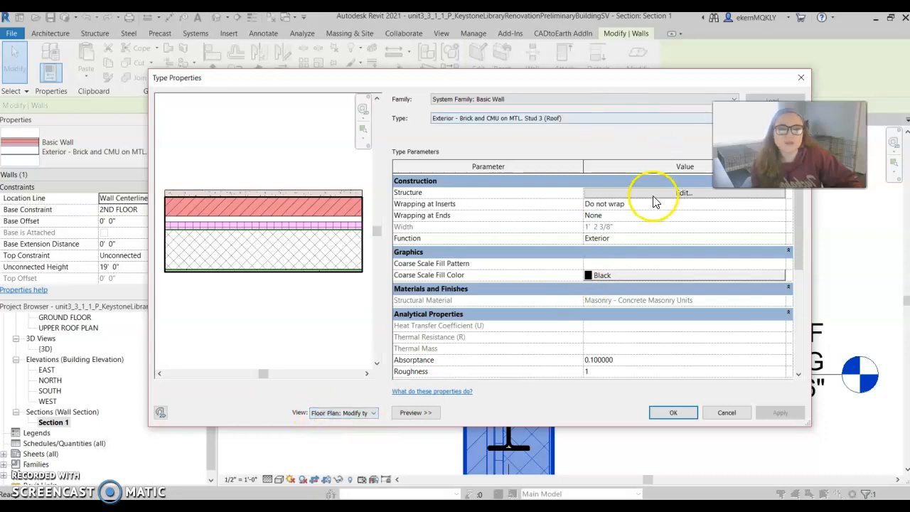
- Open the wall type's structure for editing and go through its exterior finish, air and core boundary layers
left_click(655, 193)
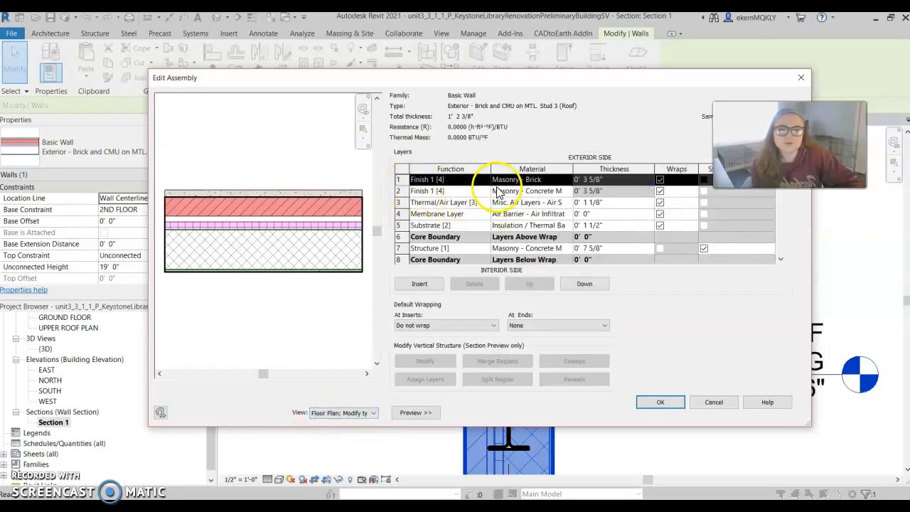
left_click(475, 189)
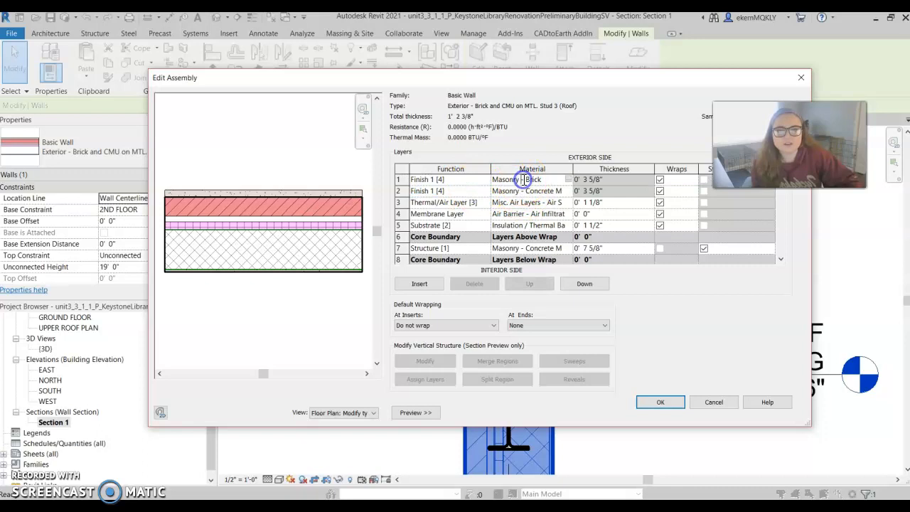
left_click(402, 192)
left_click(399, 202)
left_click(398, 236)
left_click(399, 201)
- Switch the assembly preview to section and highlight the brick and concrete masonry finish layers to locate them in the wall
left_click(329, 411)
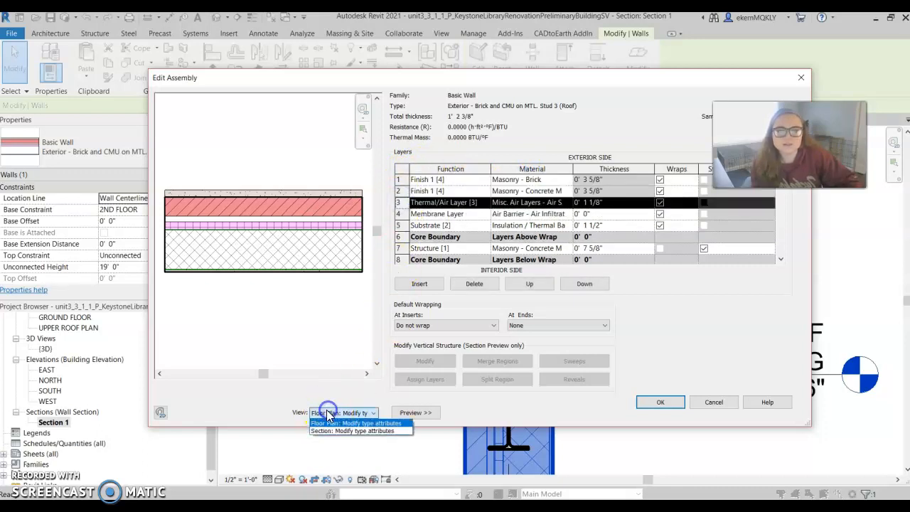
left_click(329, 431)
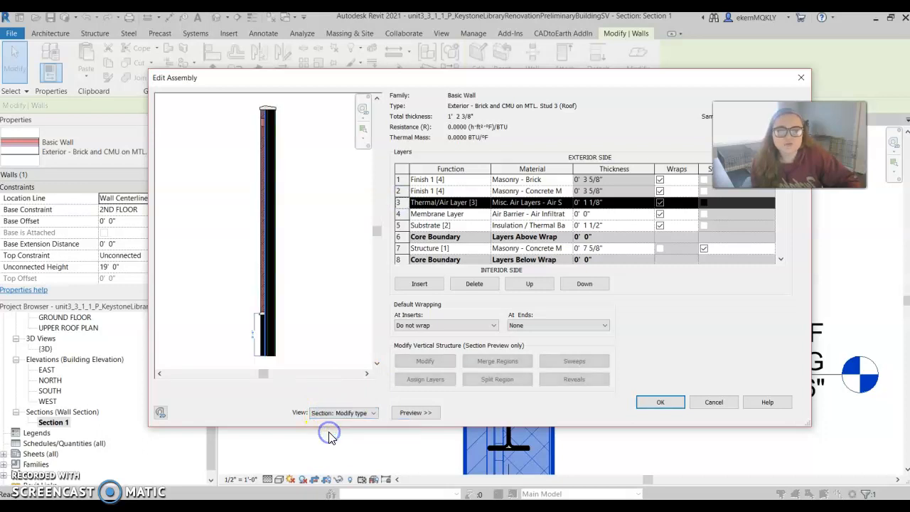
scroll(271, 204, "up", 5)
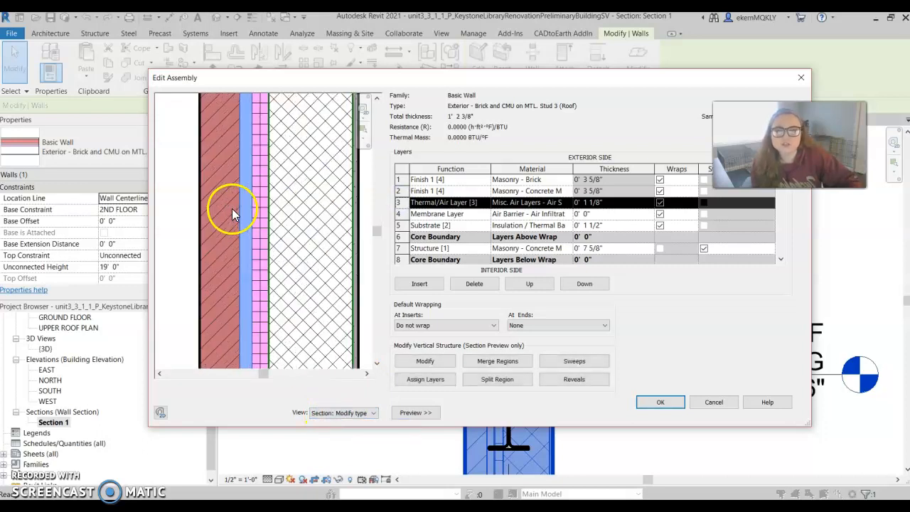
left_click(402, 180)
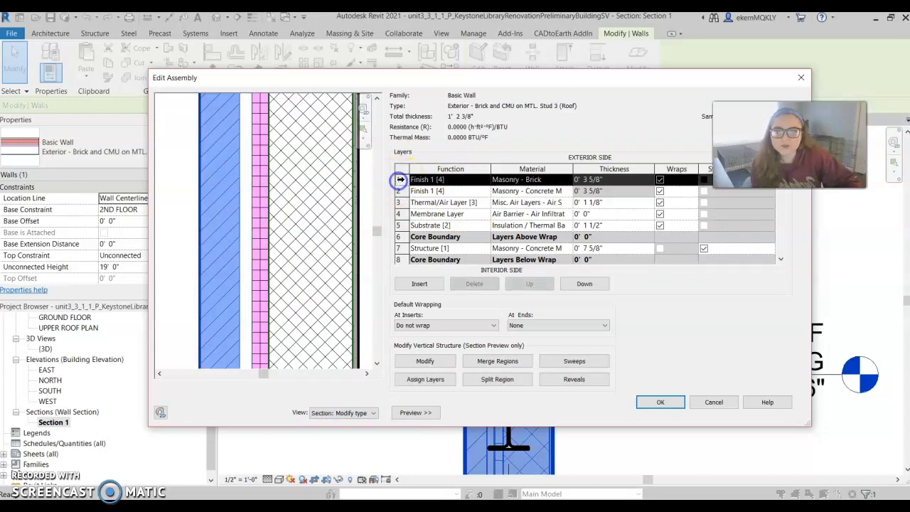
left_click(398, 191)
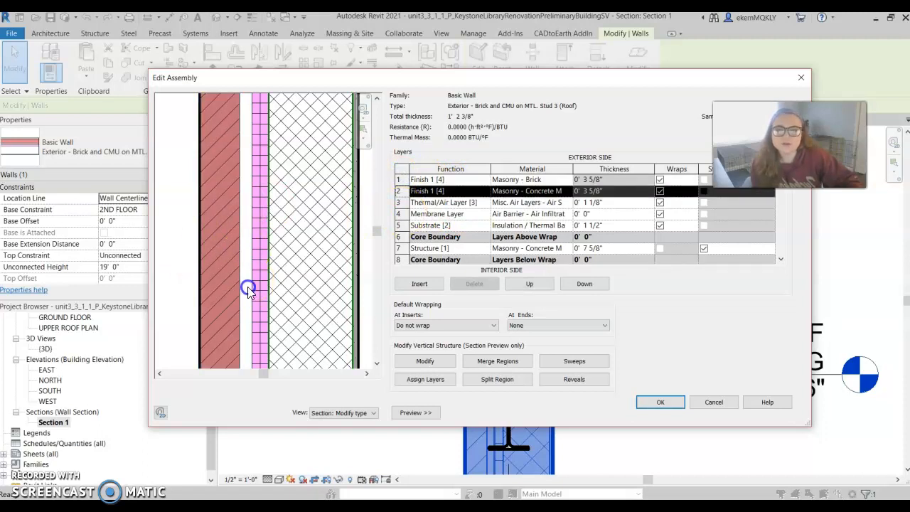
scroll(243, 289, "down", 5)
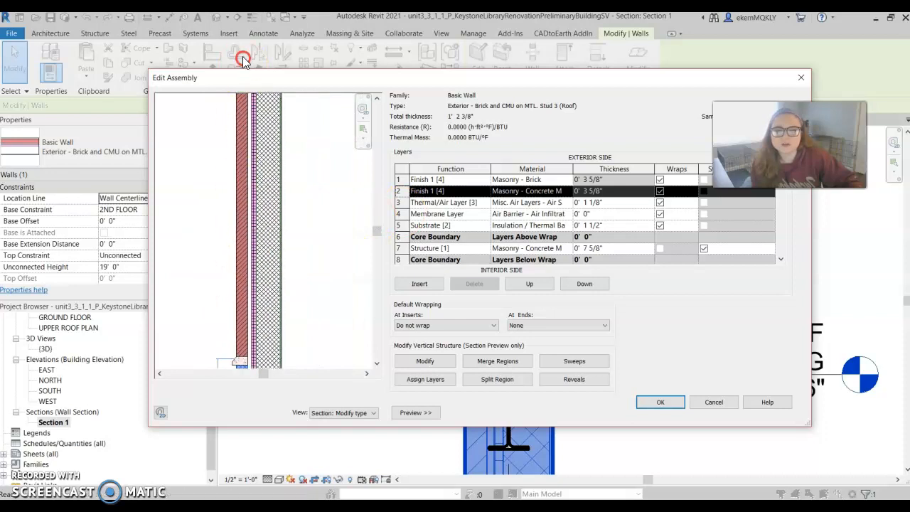
scroll(243, 290, "up", 5)
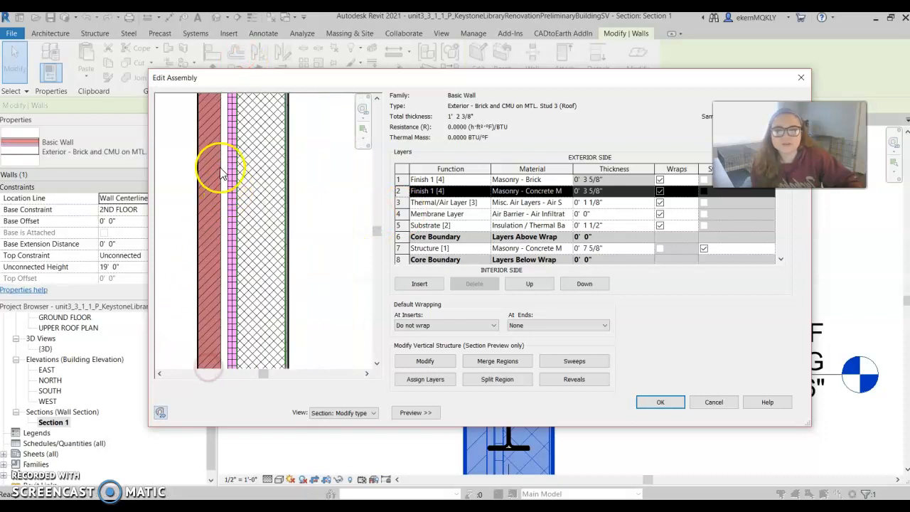
scroll(301, 230, "up", 4)
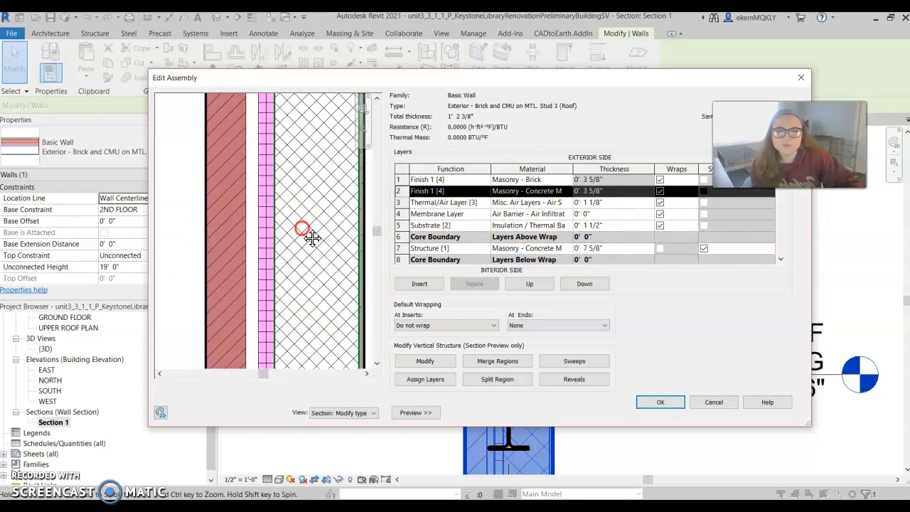
- Highlight the thermal/air, membrane and substrate insulation layers to locate each one in the wall's section preview
left_click(398, 202)
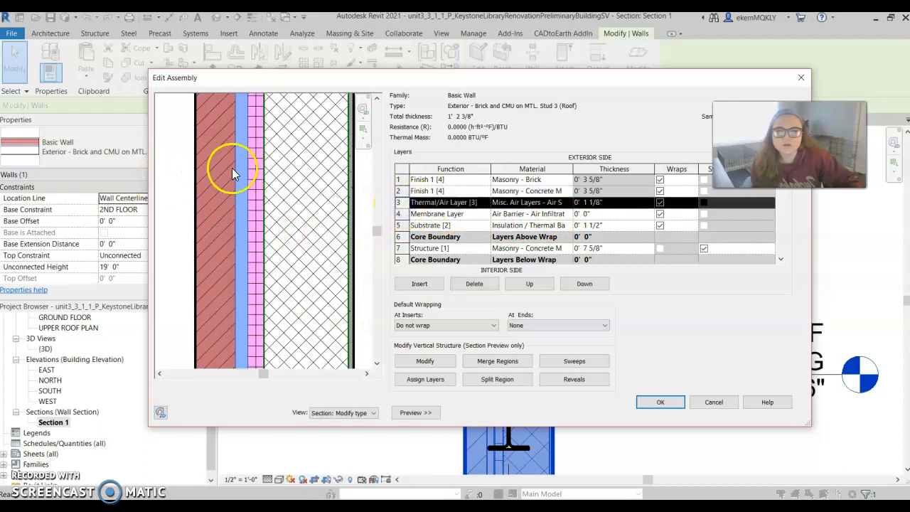
left_click(398, 213)
scroll(239, 304, "down", 5)
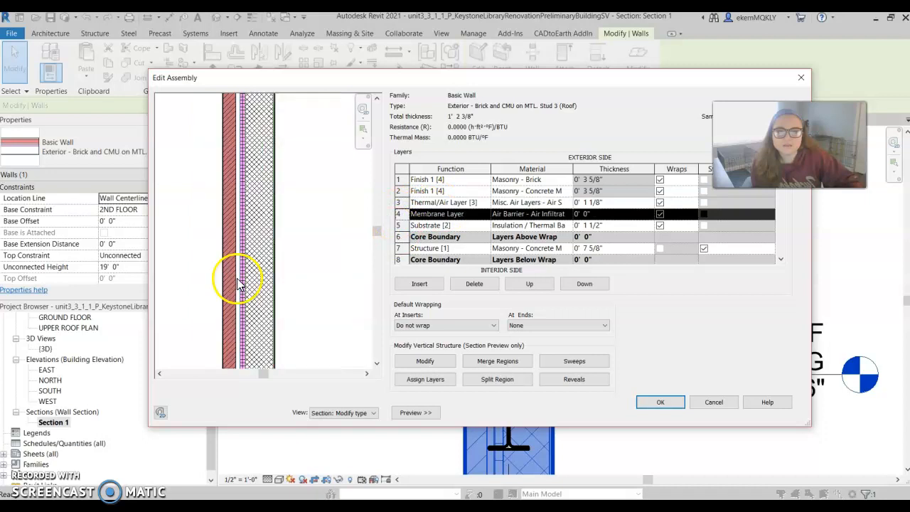
scroll(245, 213, "up", 6)
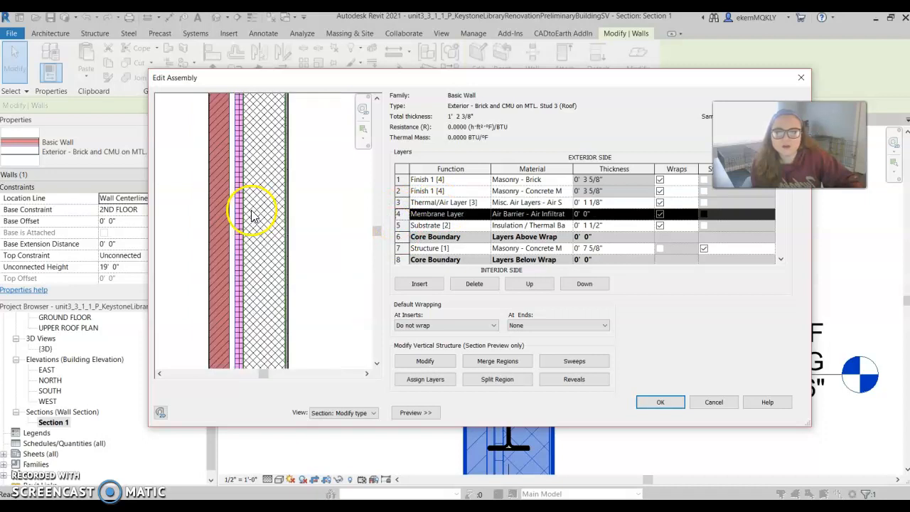
scroll(240, 231, "down", 5)
scroll(240, 231, "down", 2)
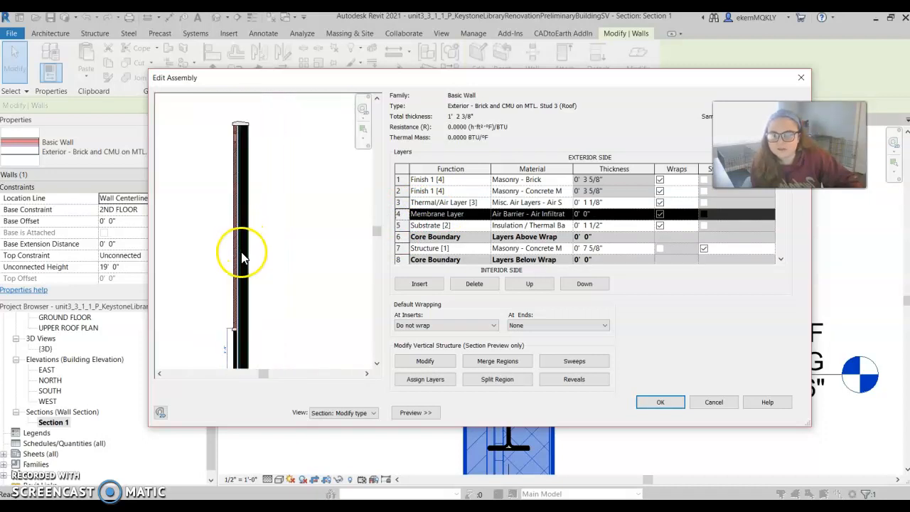
left_click(403, 224)
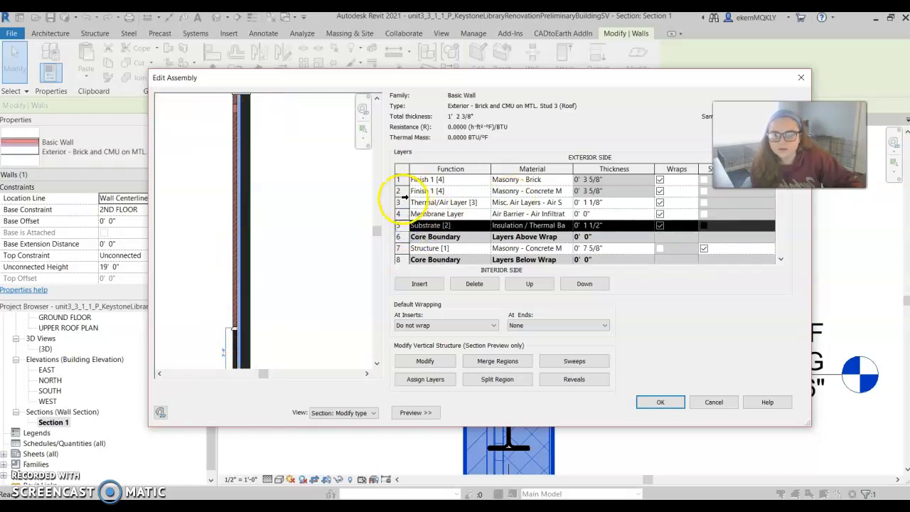
- Recheck the air, membrane and substrate insulation layers one by one against a close-up of the wall's section preview
left_click(402, 202)
left_click(400, 213)
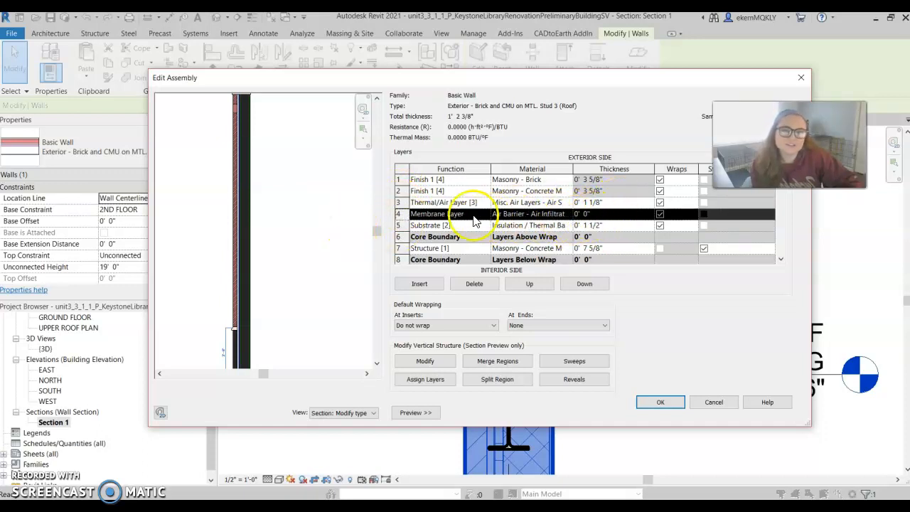
left_click(403, 203)
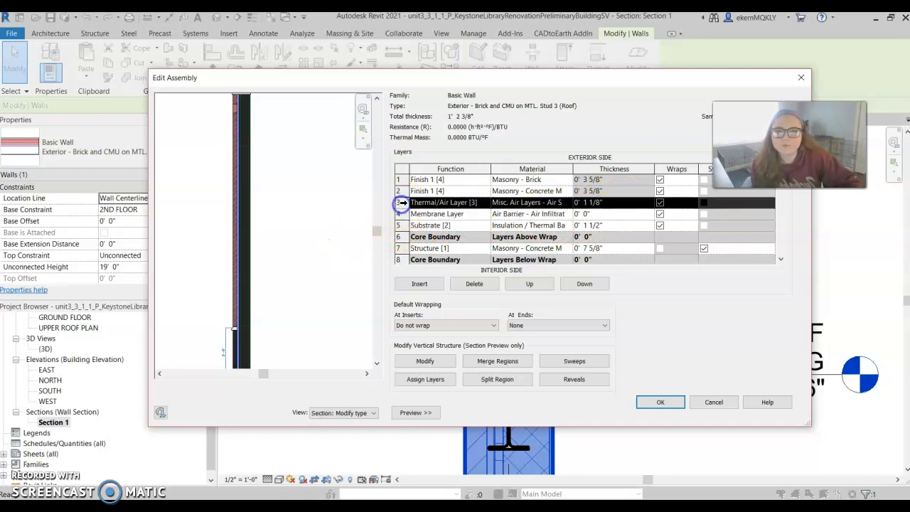
left_click(401, 225)
scroll(238, 189, "up", 5)
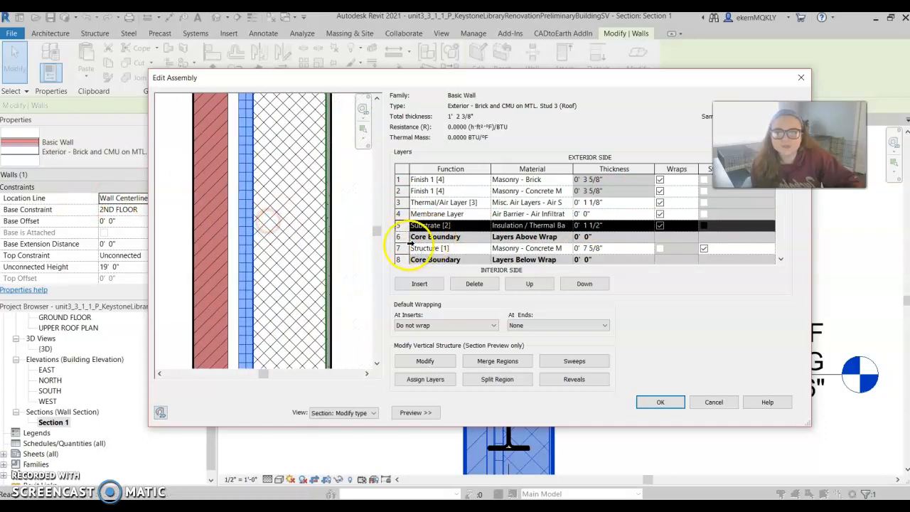
- Highlight the core structure, vapor/moisture membrane and gypsum wall board layers in the preview, and leave the wall type without changes
scroll(418, 249, "down", 1)
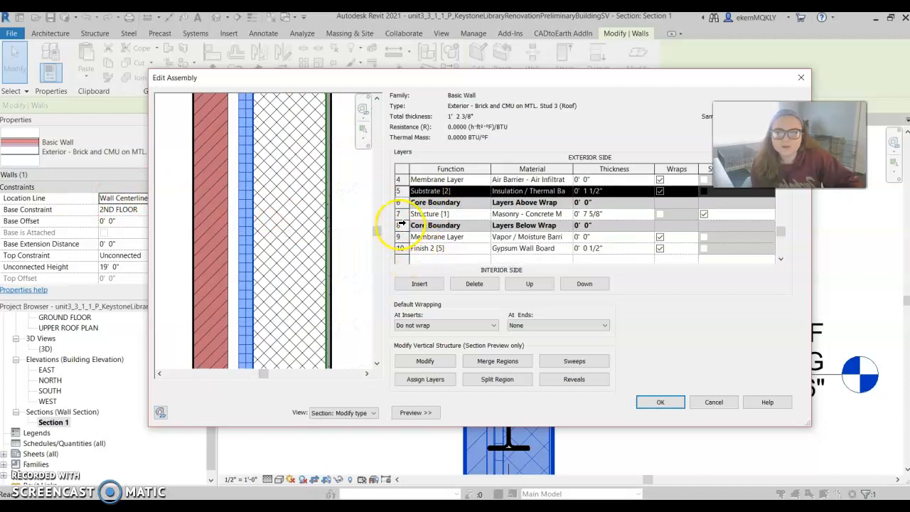
left_click(401, 214)
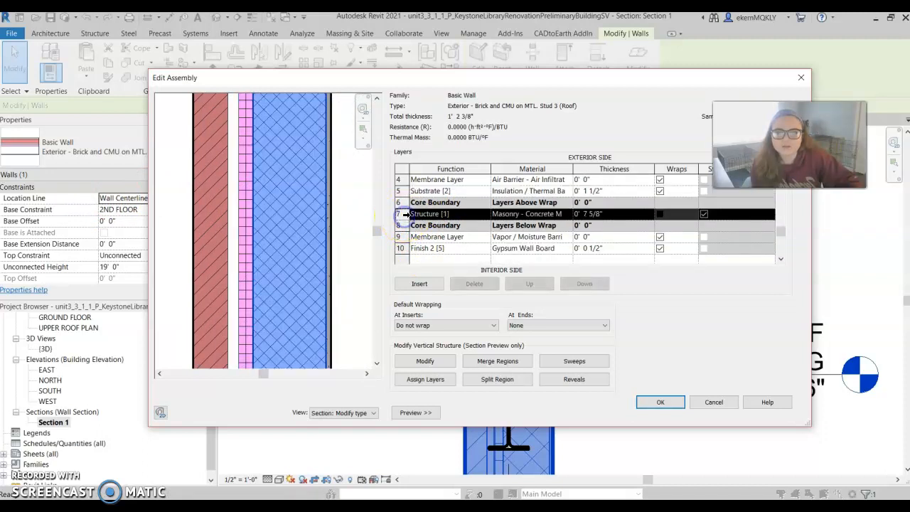
left_click(406, 236)
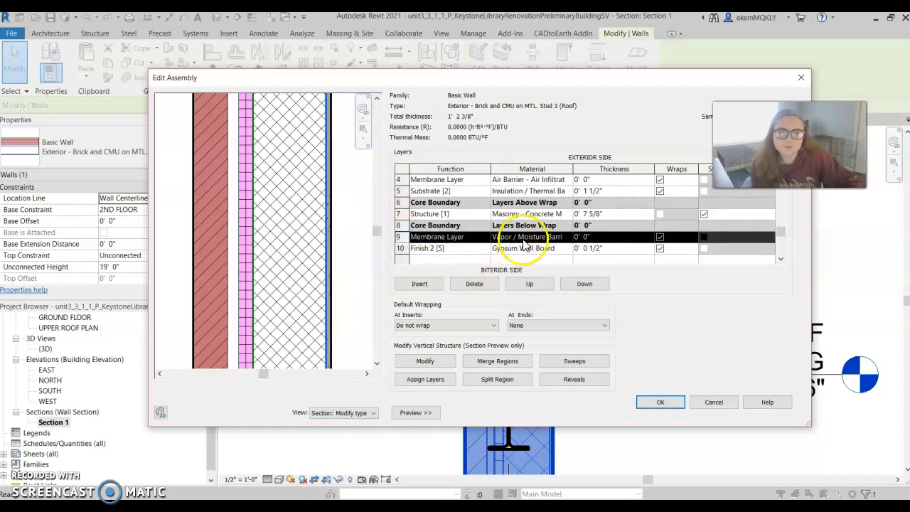
left_click(402, 247)
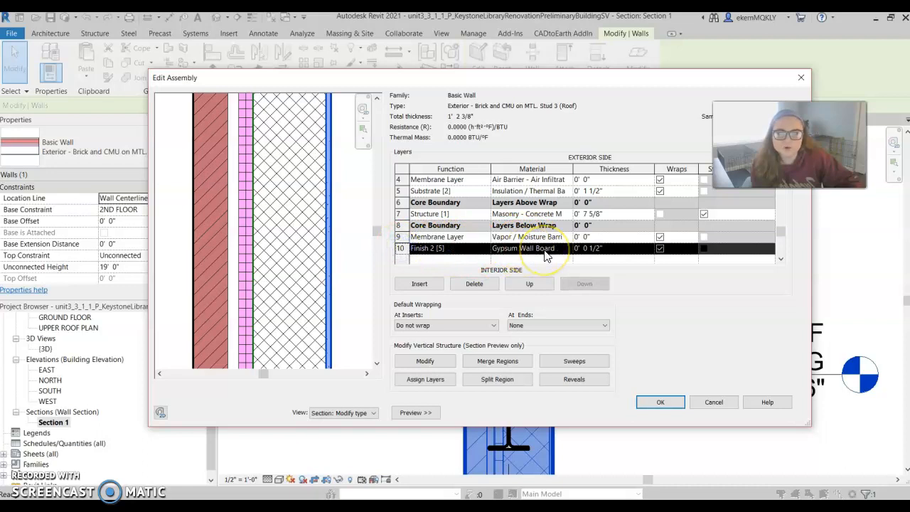
scroll(531, 250, "up", 3)
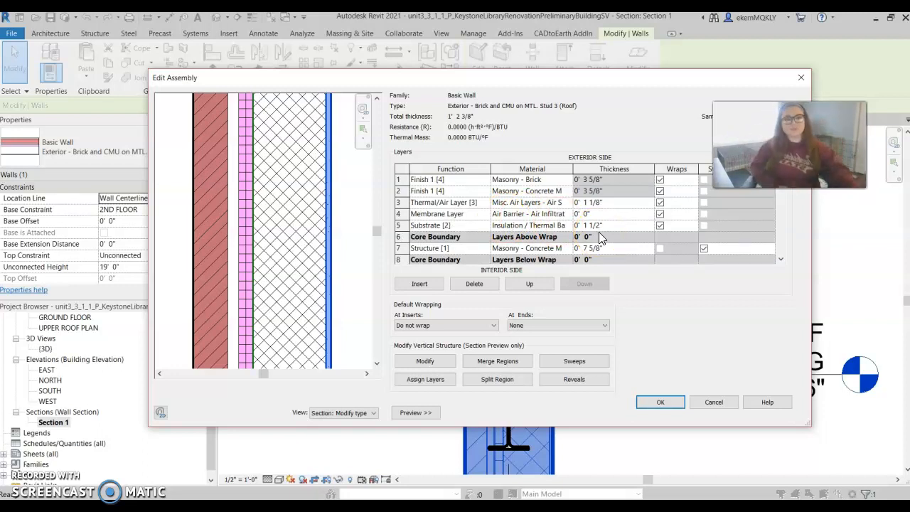
left_click(715, 302)
left_click(800, 77)
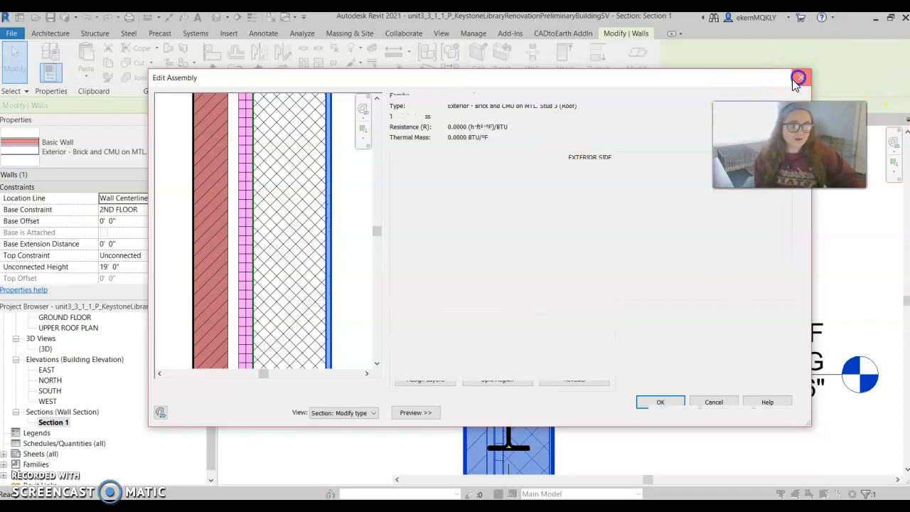
left_click(802, 79)
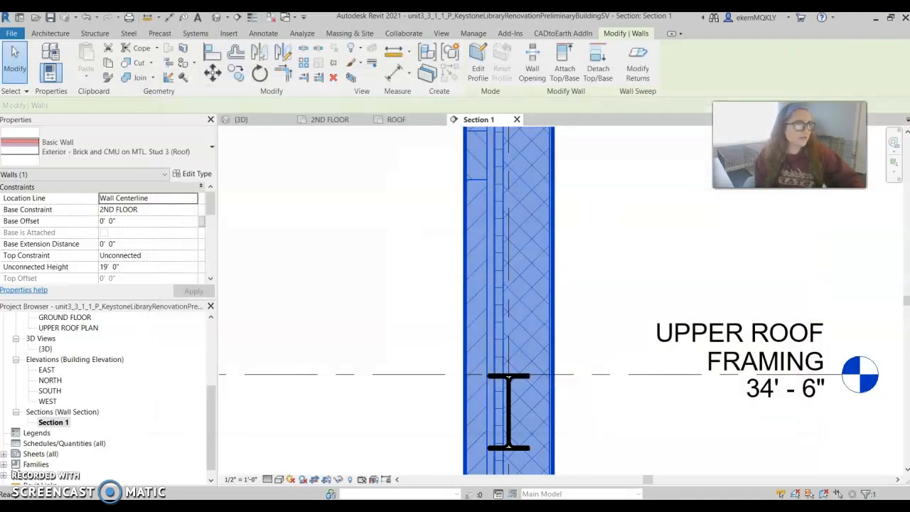
- Bring up the captured Edit Assembly image in Paint to view the layer list, and return to the wall section
mouse_move(909, 349)
left_mouse_down()
mouse_move(767, 349)
mouse_move(597, 32)
mouse_move(909, 57)
mouse_move(909, 44)
mouse_move(909, 72)
left_mouse_up()
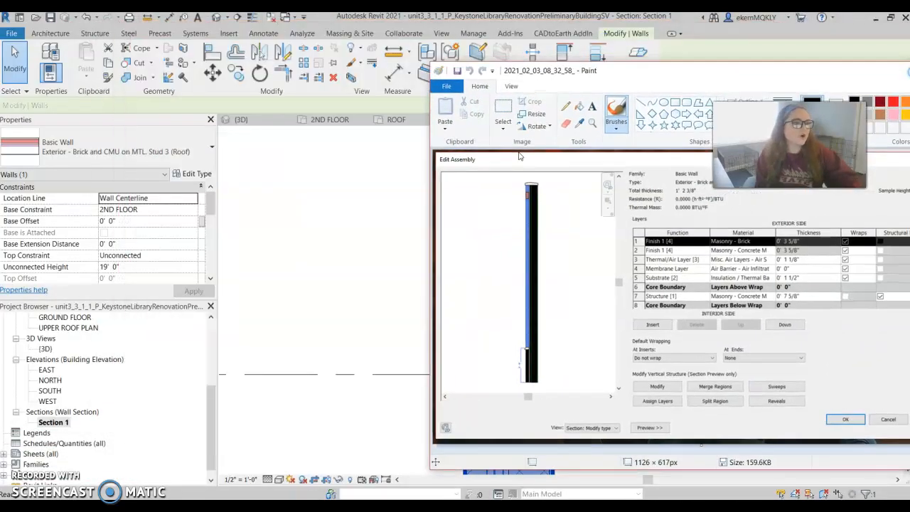
left_click(508, 412)
mouse_move(908, 147)
left_mouse_down()
mouse_move(380, 146)
mouse_move(261, 17)
mouse_move(909, 43)
left_mouse_up()
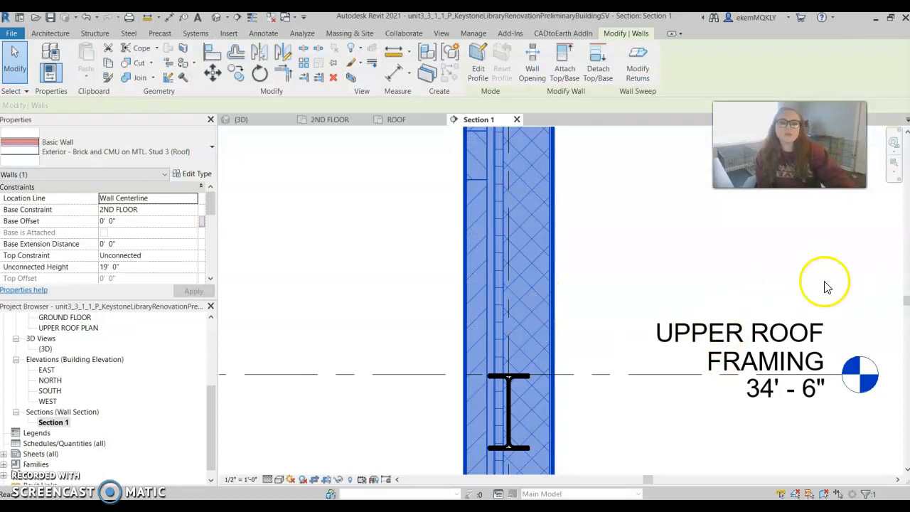
- Deselect the wall and examine its section from the coping down, ending on a close-up at the upper roof framing beam
scroll(597, 341, "down", 4)
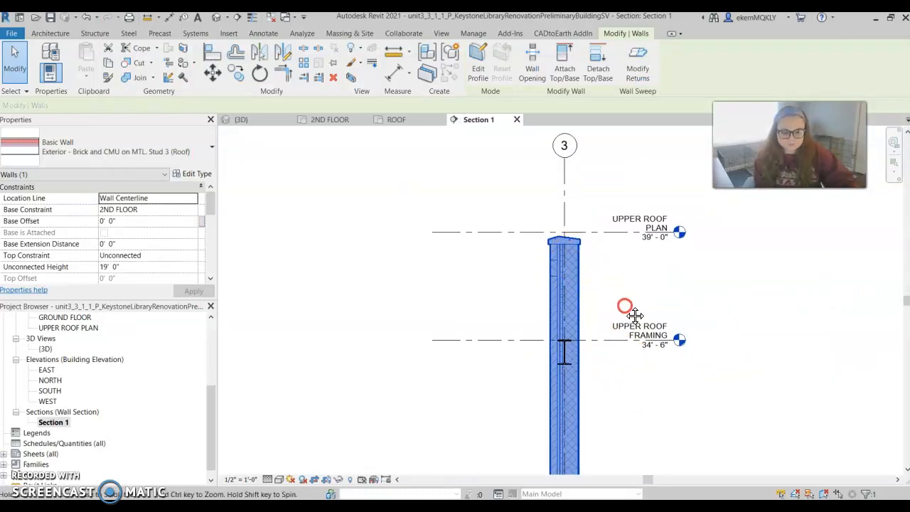
middle_click_drag(629, 315, 520, 229)
left_click(586, 414)
scroll(490, 419, "down", 2)
middle_click_drag(496, 394, 501, 290)
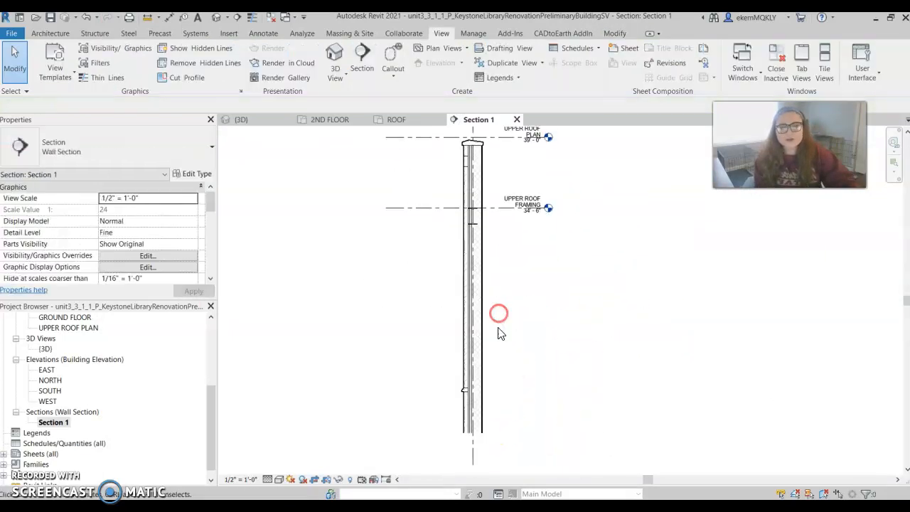
middle_click_drag(498, 323, 492, 360)
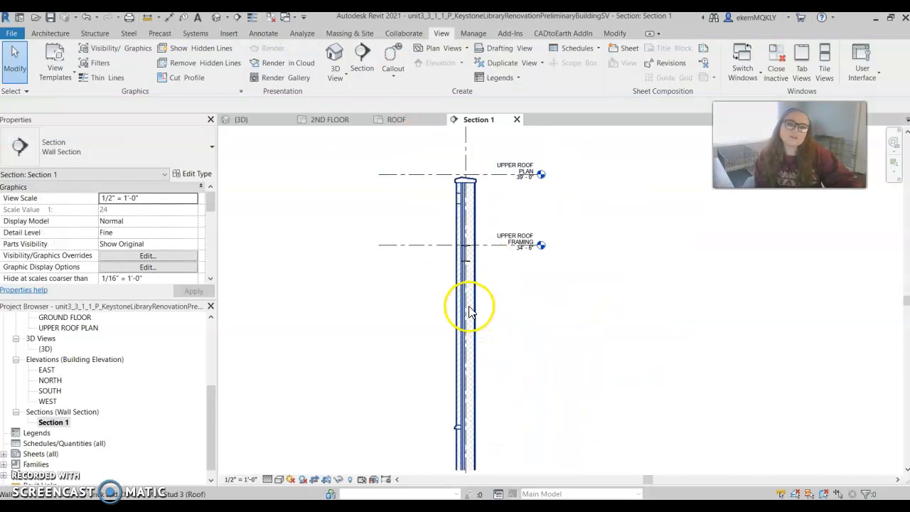
scroll(431, 248, "up", 3)
scroll(565, 217, "up", 2)
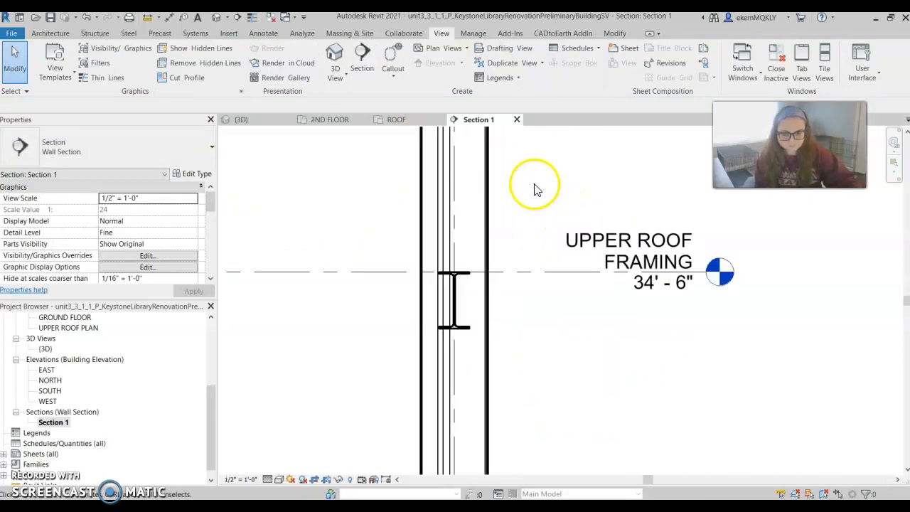
- Start a text note with a two-segment leader running from the wall's outer brick layer, below the upper roof framing level, to open space outside
left_click(267, 34)
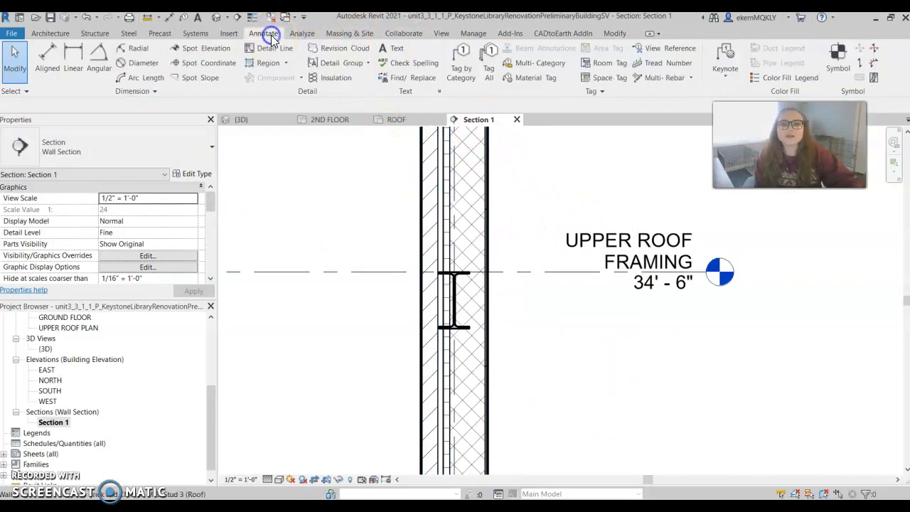
left_click(390, 50)
left_click(522, 55)
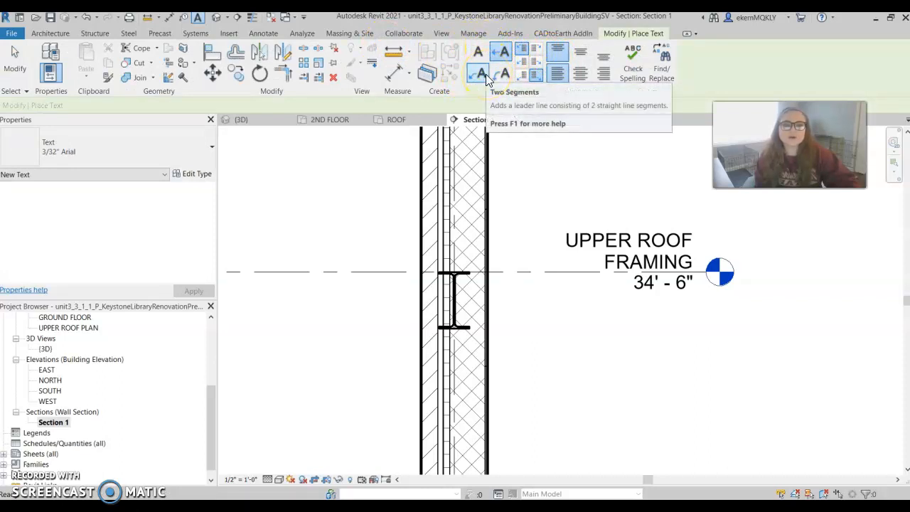
mouse_move(420, 272)
middle_mouse_down()
mouse_move(484, 180)
mouse_move(512, 239)
mouse_move(517, 177)
mouse_move(473, 270)
mouse_move(481, 254)
middle_mouse_up()
left_click(482, 253)
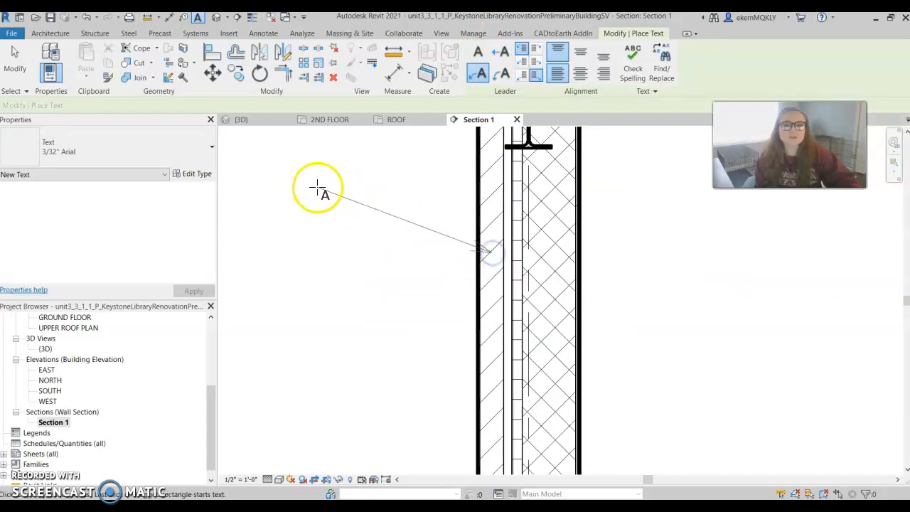
middle_click_drag(319, 189, 491, 278)
left_click(464, 247)
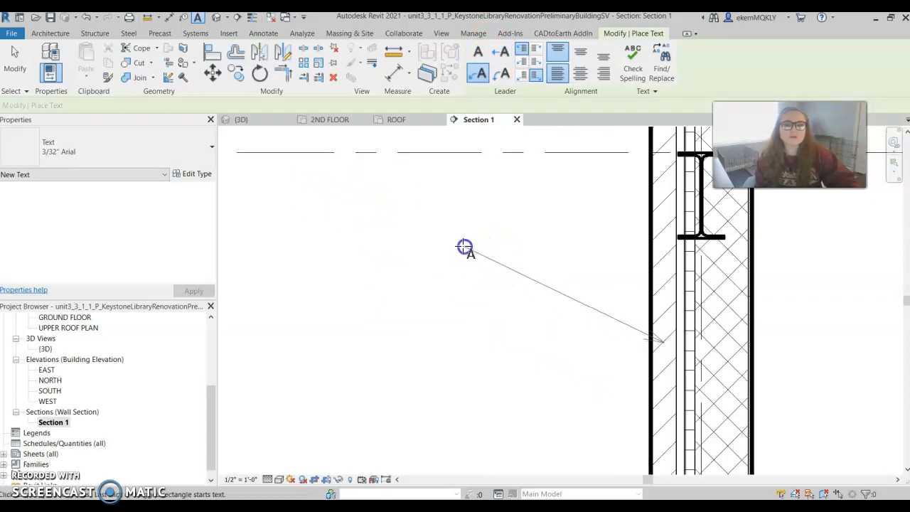
left_click(401, 245)
- Enter "Brick/Concrete" as the note's text and end text placement
scroll(361, 355, "down", 3)
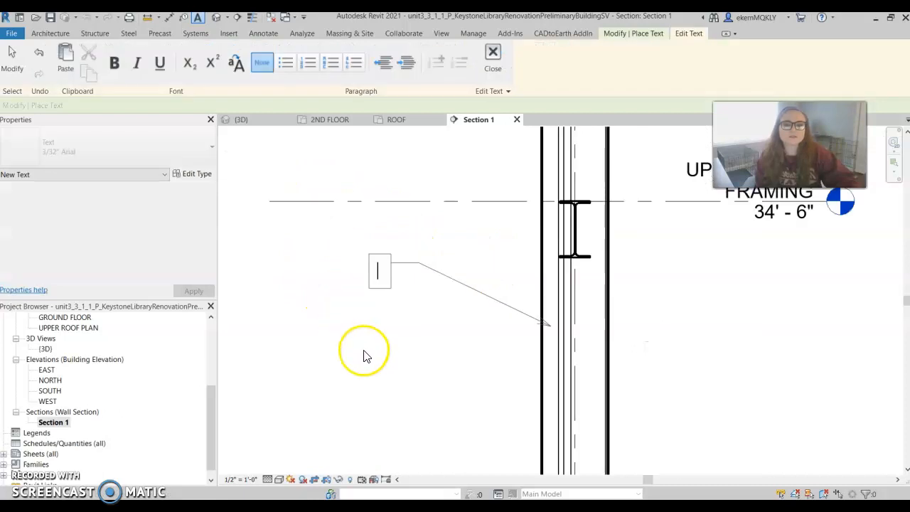
middle_click_drag(346, 365, 412, 356)
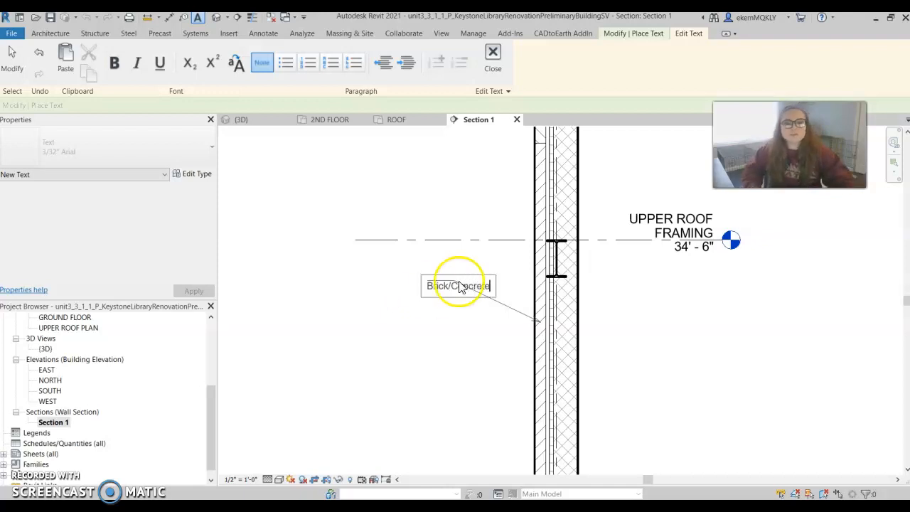
left_click(369, 388)
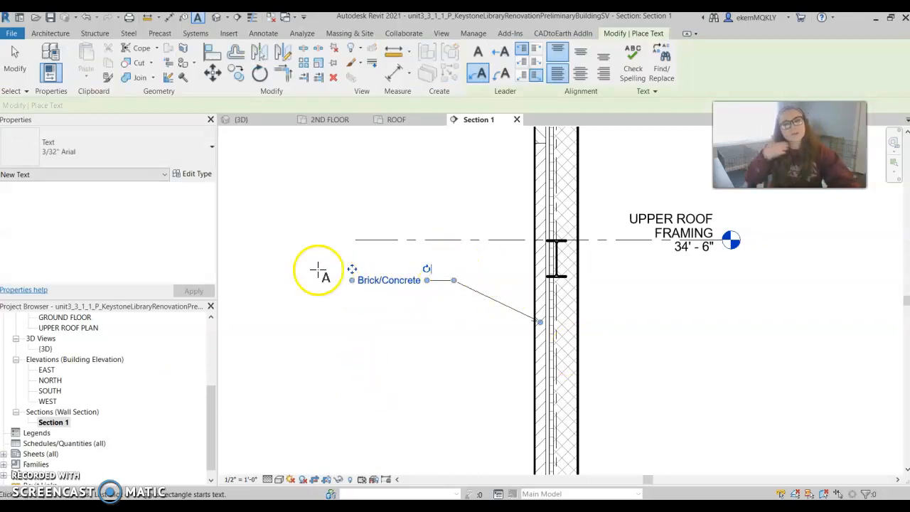
scroll(433, 298, "down", 1)
scroll(483, 356, "down", 2)
left_click(736, 356)
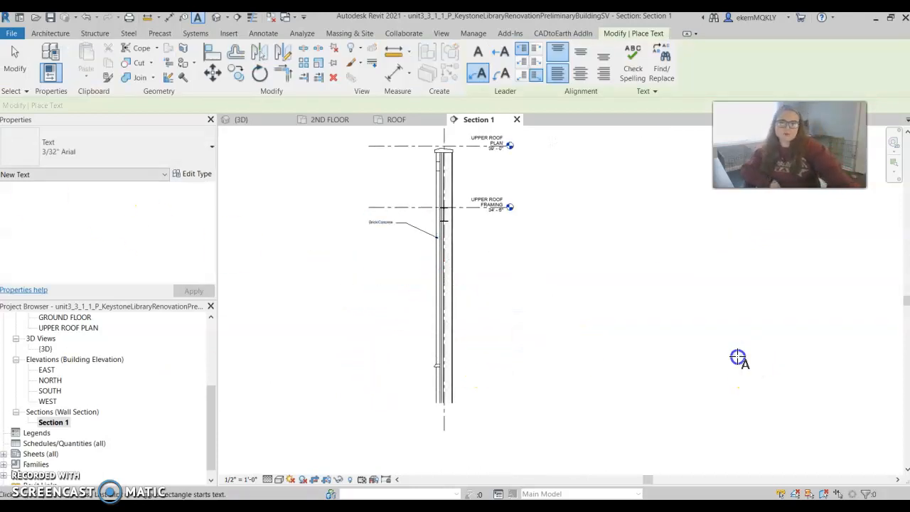
key("Escape")
key("Escape")
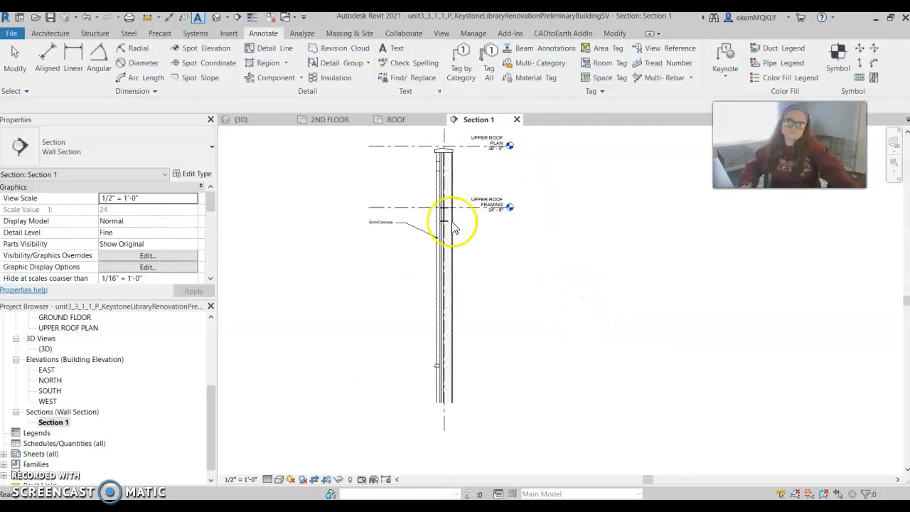
- Duplicate the Brick/Concrete note's text type as "1/8 Arial 2" and set its text size to 1/8"
left_click(406, 235)
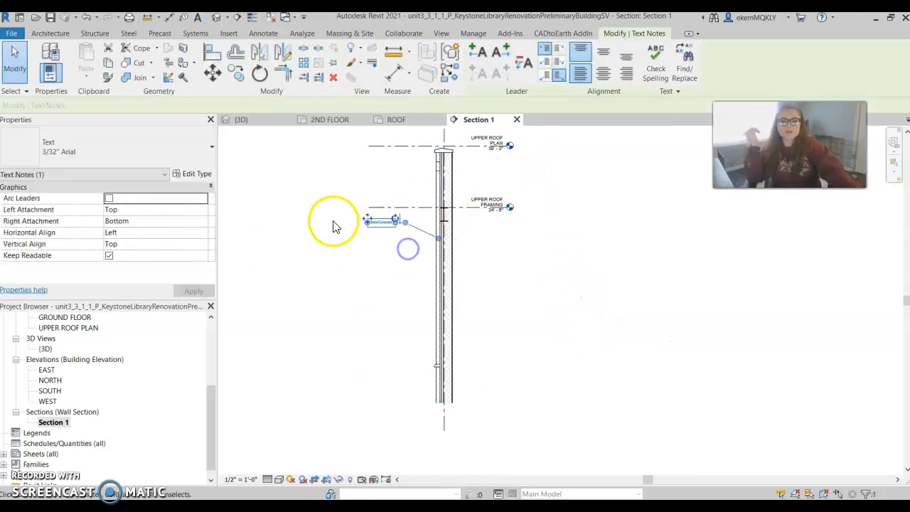
scroll(355, 217, "up", 4)
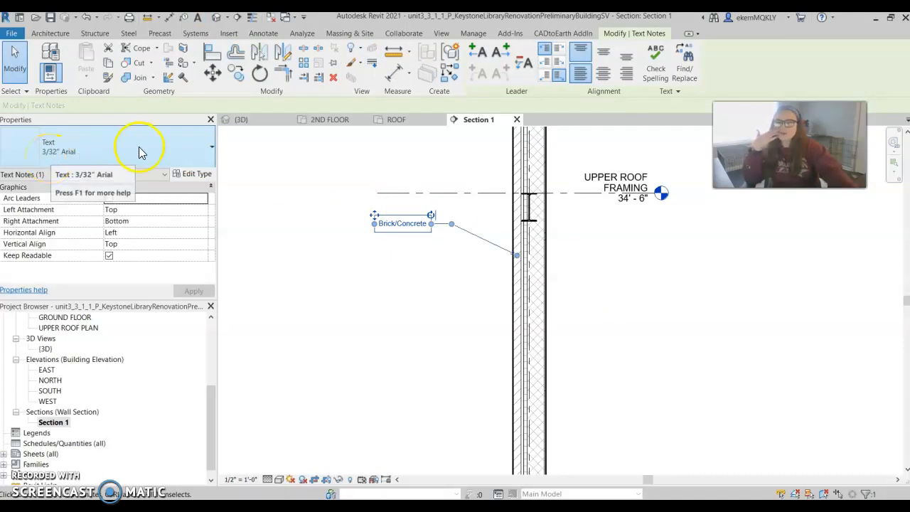
left_click(202, 175)
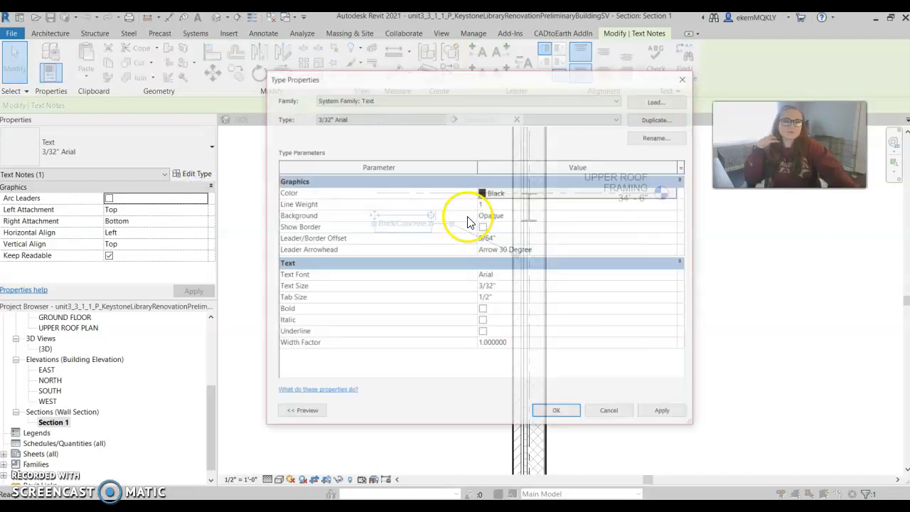
left_click(679, 123)
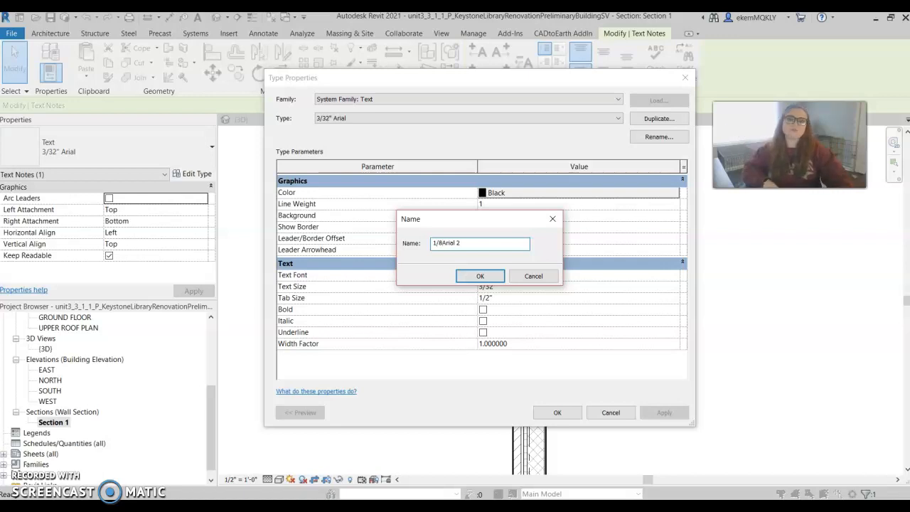
left_click(469, 276)
left_click(487, 287)
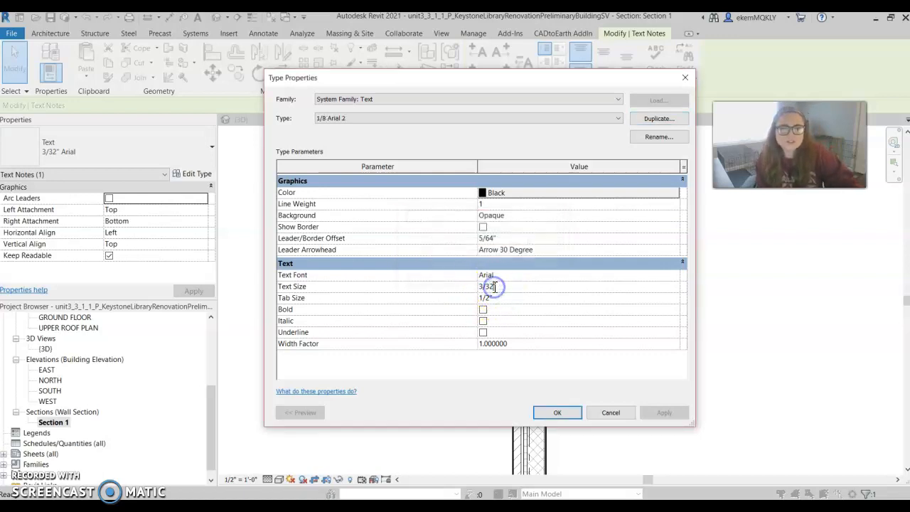
type("1/8")
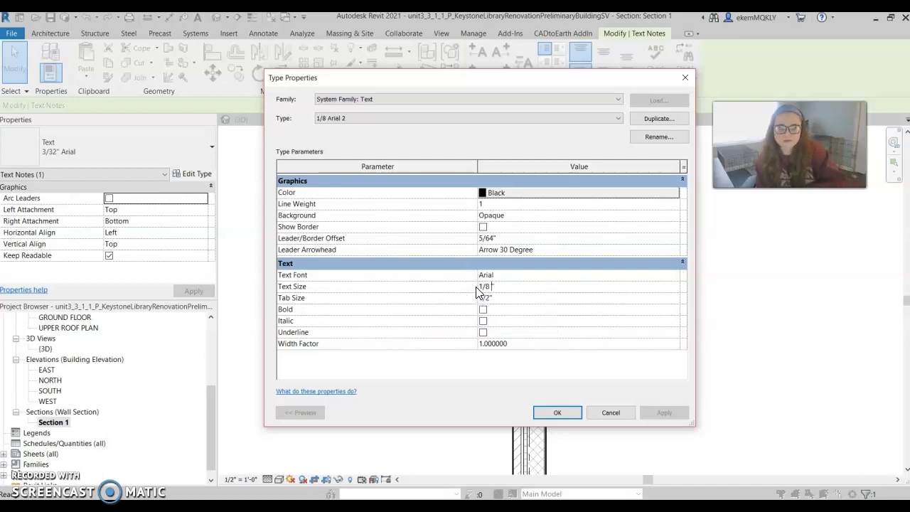
left_click(556, 413)
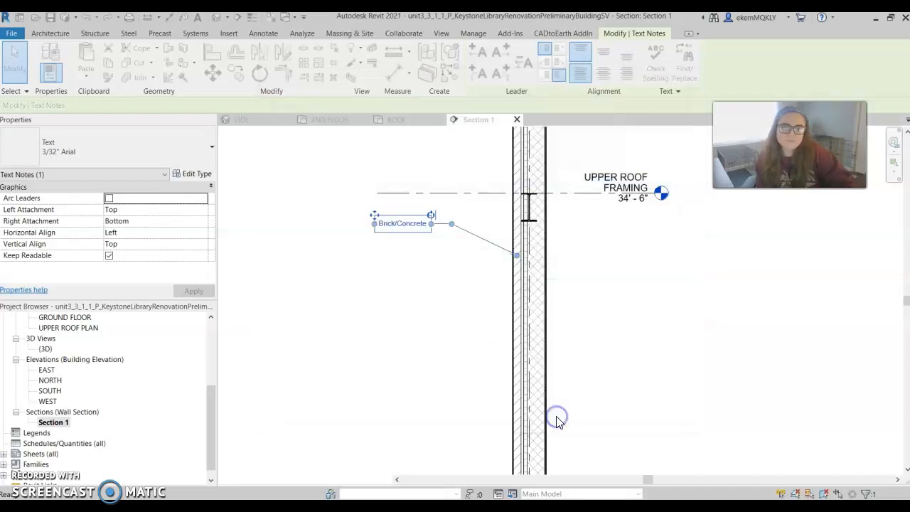
- Switch the Brick/Concrete note to the 1/4" Arial type and move it farther out from the wall's exterior face
left_click(99, 155)
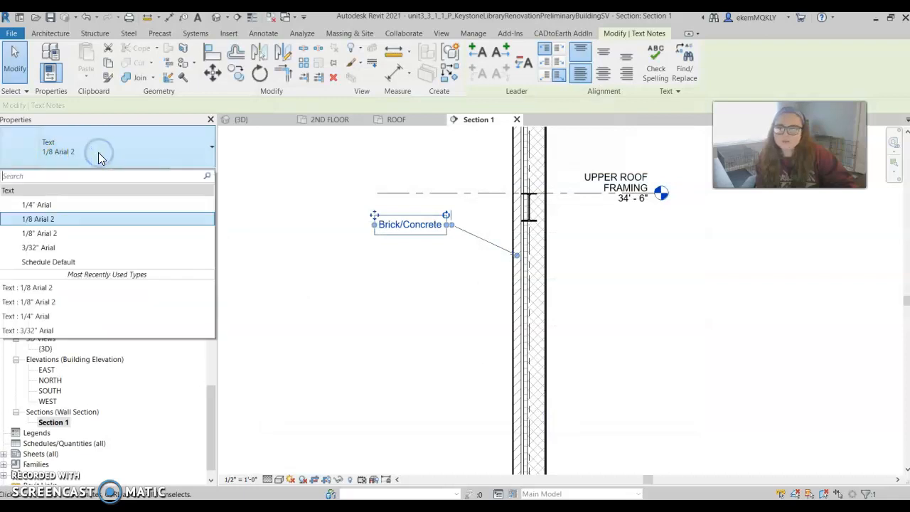
left_click(41, 207)
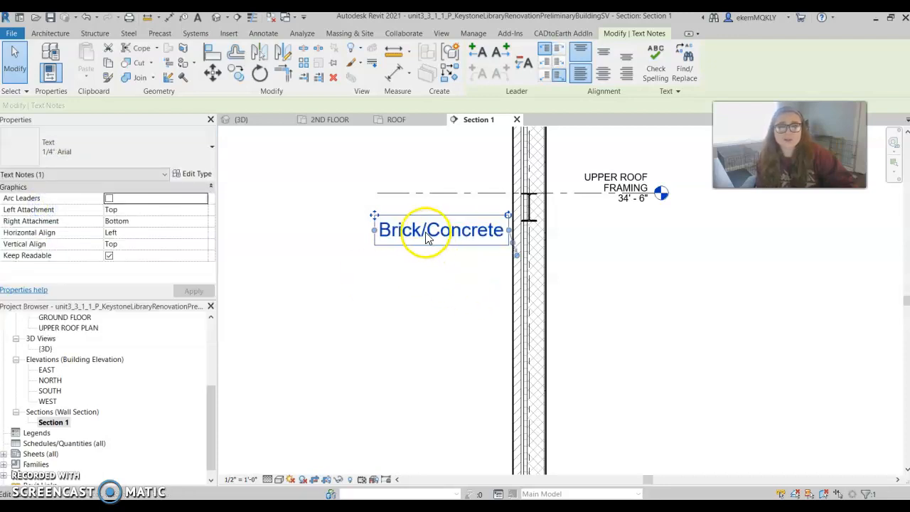
mouse_move(376, 216)
left_mouse_down()
mouse_move(315, 217)
mouse_move(293, 205)
left_mouse_up()
left_click(386, 320)
scroll(524, 325, "down", 5)
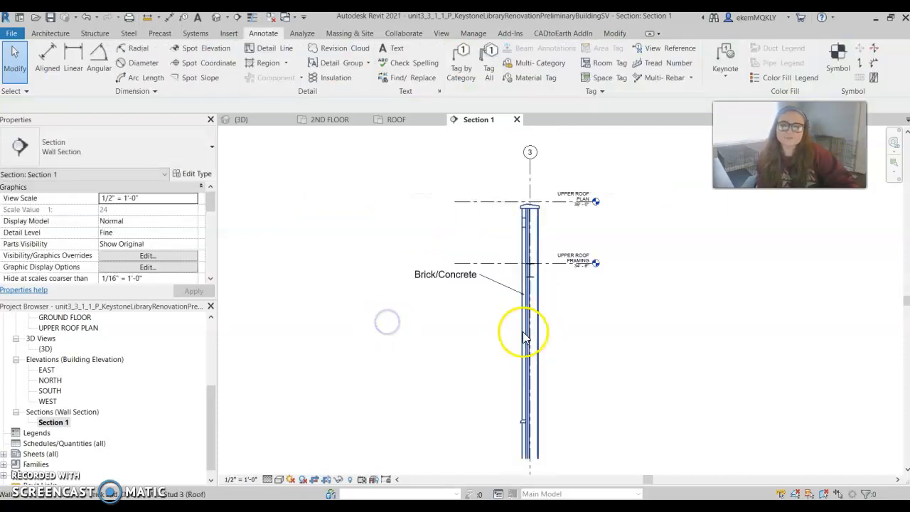
- Switch the Brick/Concrete note to the 1/8 Arial 2 text type
scroll(497, 288, "up", 2)
left_click(509, 291)
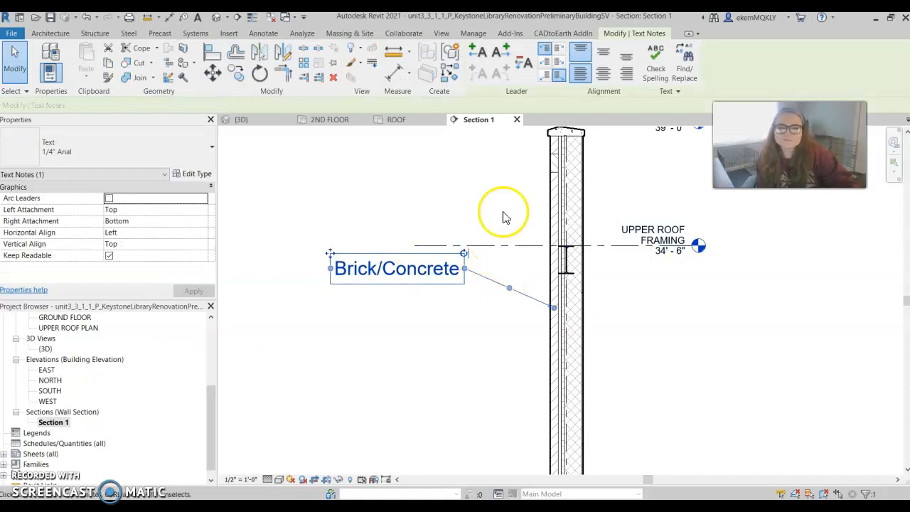
left_click(671, 384)
scroll(540, 320, "up", 3)
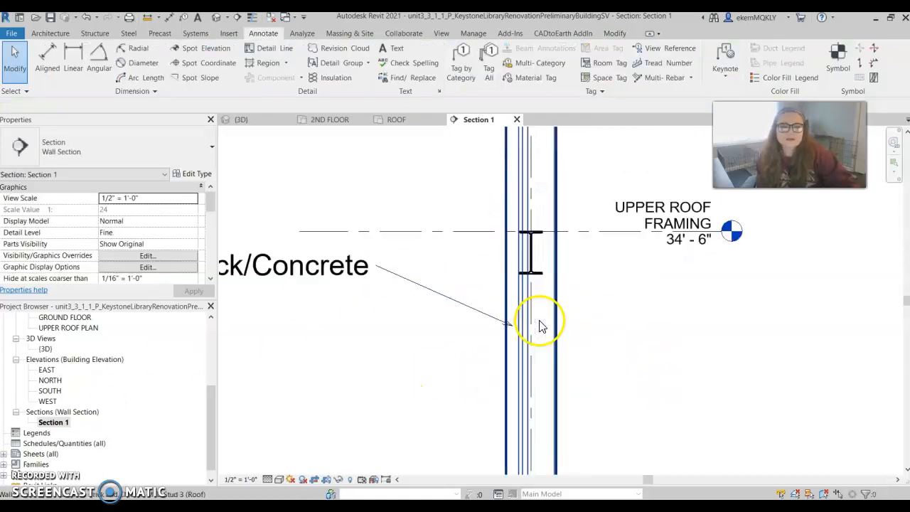
left_click(306, 277)
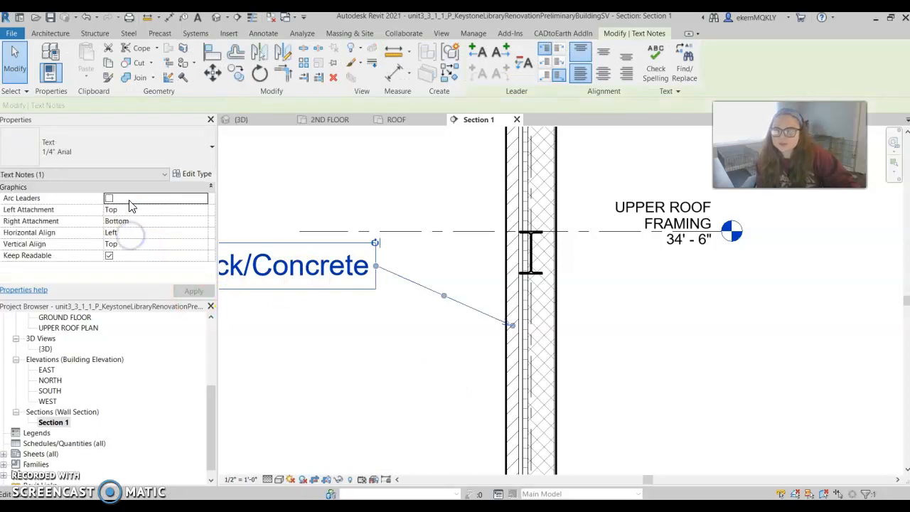
left_click(102, 150)
left_click(42, 220)
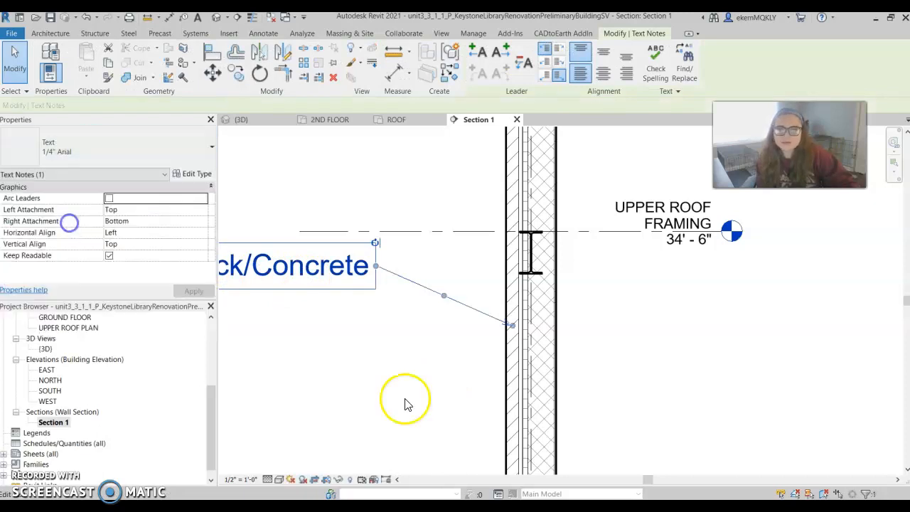
left_click(374, 389)
- Leave text editing of the Brick/Concrete note and move the note closer to the wall's exterior face
left_click(259, 274)
left_click_drag(248, 259, 320, 273)
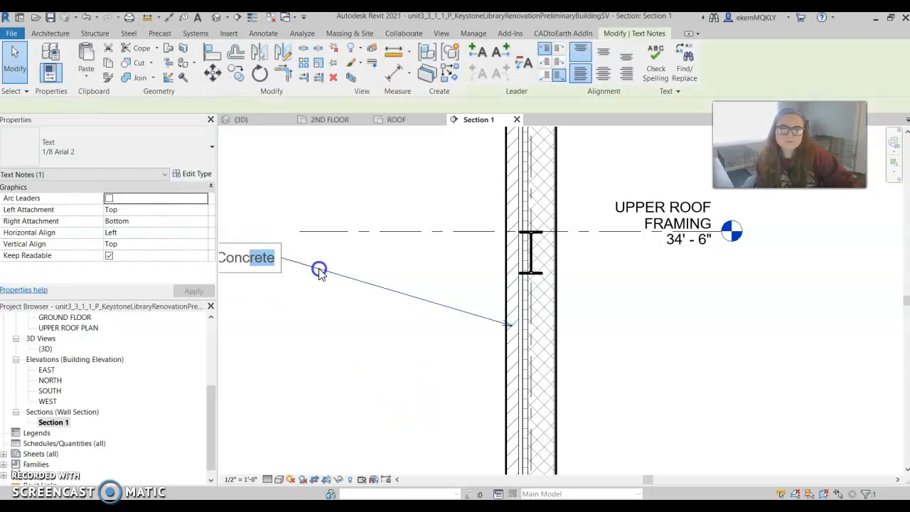
left_click(348, 287)
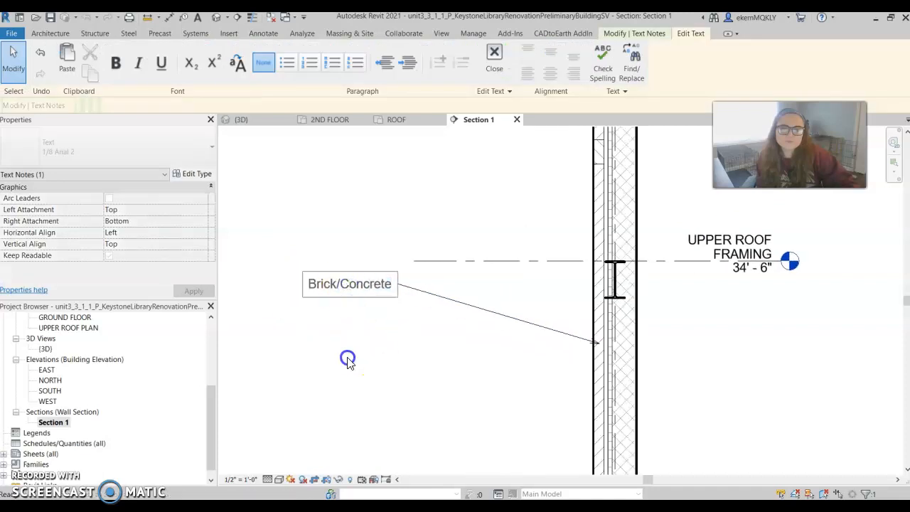
left_click(467, 367)
right_click(431, 375)
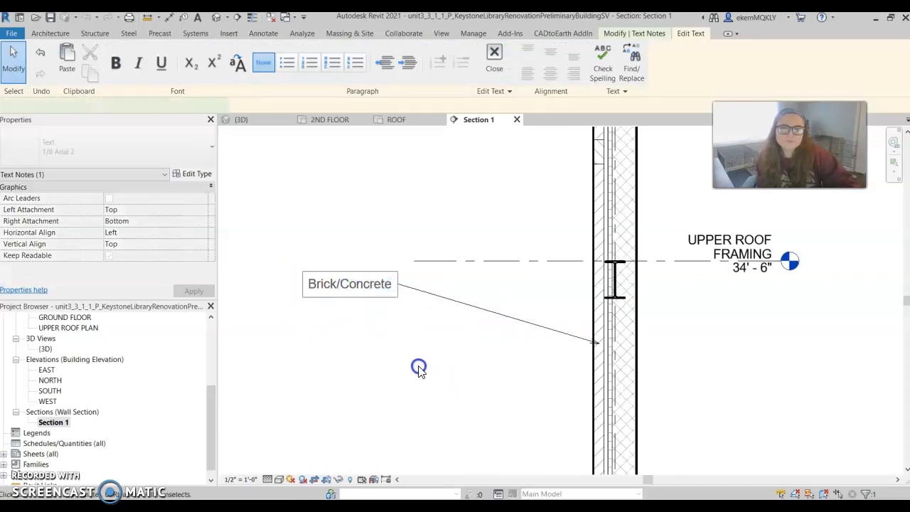
left_click(399, 353)
right_click(399, 347)
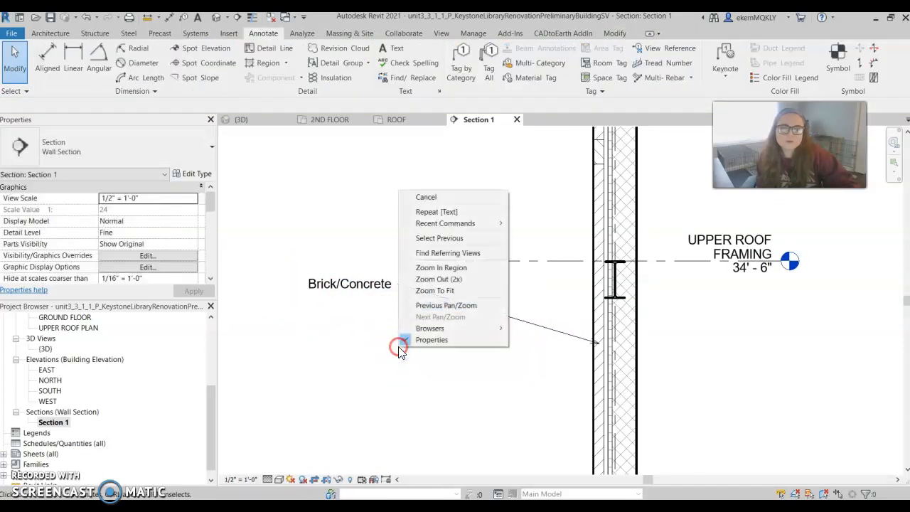
left_click(439, 199)
left_click_drag(305, 271, 393, 293)
left_click(530, 423)
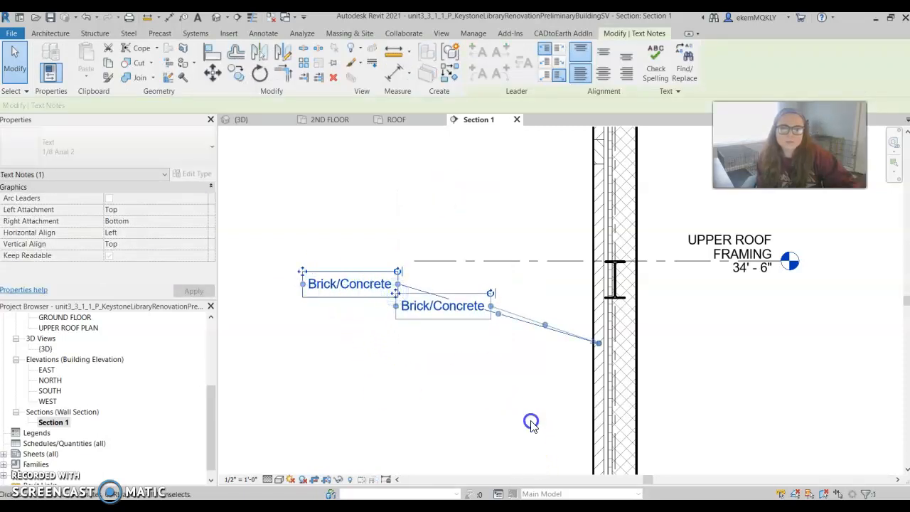
- Examine the wall's layers and their hatch patterns close up, around the tip of the Brick/Concrete leader
scroll(518, 437, "down", 2)
middle_click_drag(518, 436, 460, 346)
scroll(503, 302, "up", 5)
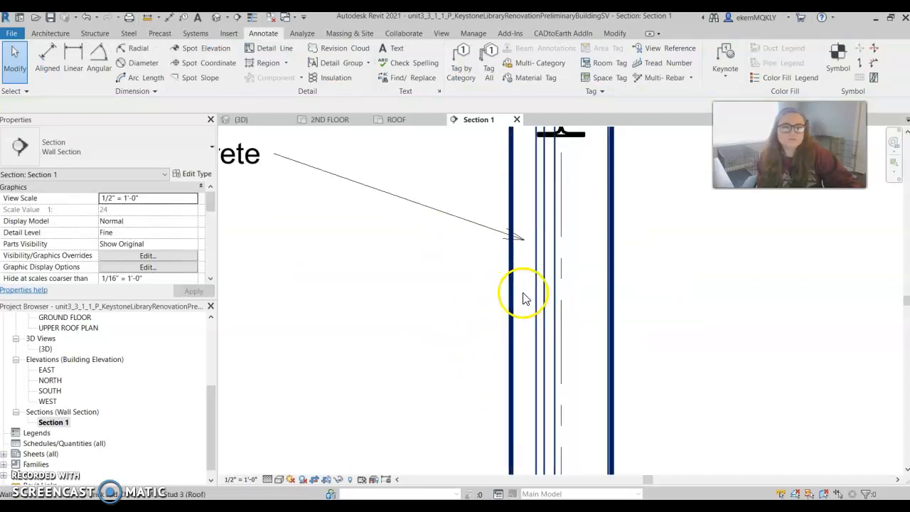
scroll(548, 295, "up", 5)
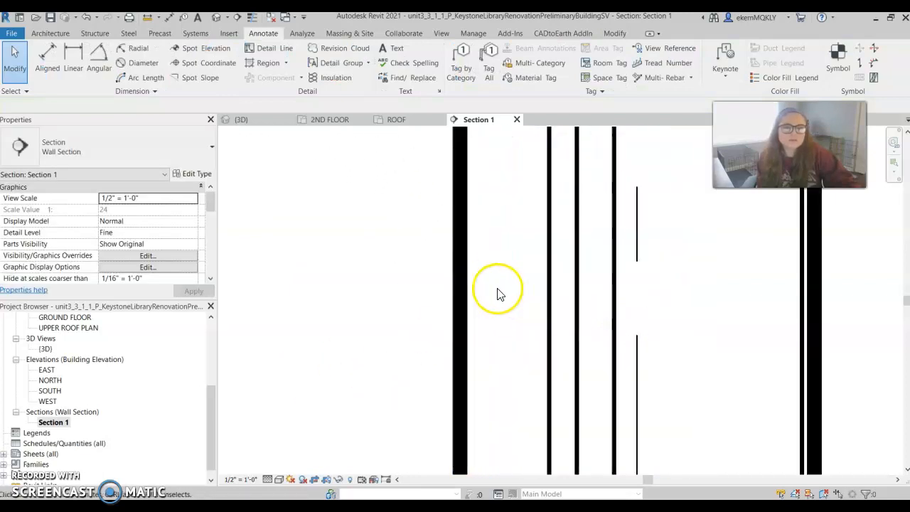
scroll(420, 295, "down", 1)
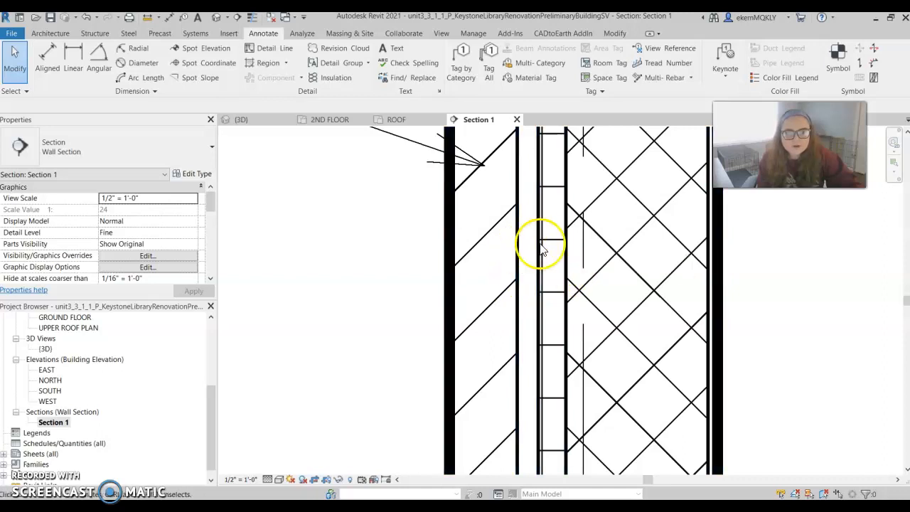
scroll(383, 271, "down", 1)
scroll(317, 311, "down", 2)
mouse_move(276, 335)
middle_mouse_down()
mouse_move(393, 329)
mouse_move(449, 362)
middle_mouse_up()
scroll(393, 329, "down", 1)
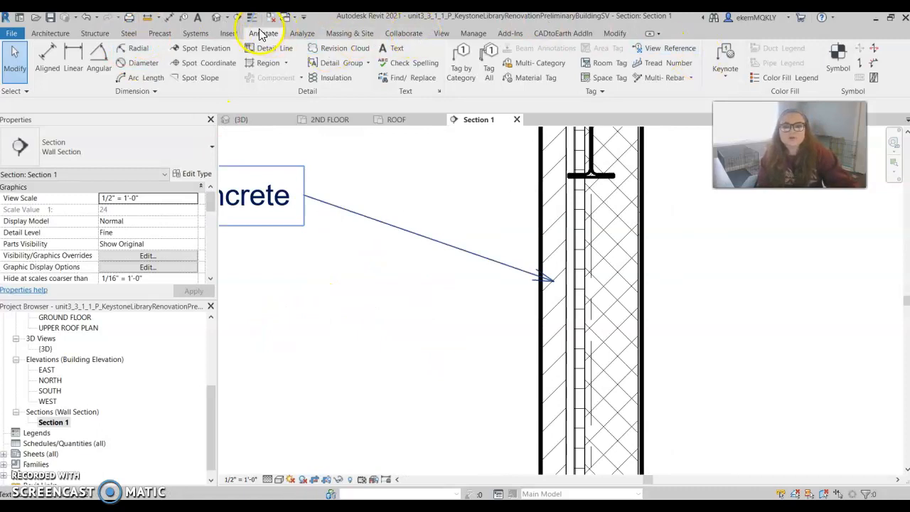
- Start a 1/8 Arial 2 text note with a two-segment leader from the gap behind the brick, below the Brick/Concrete leader, to open space outside
left_click(389, 51)
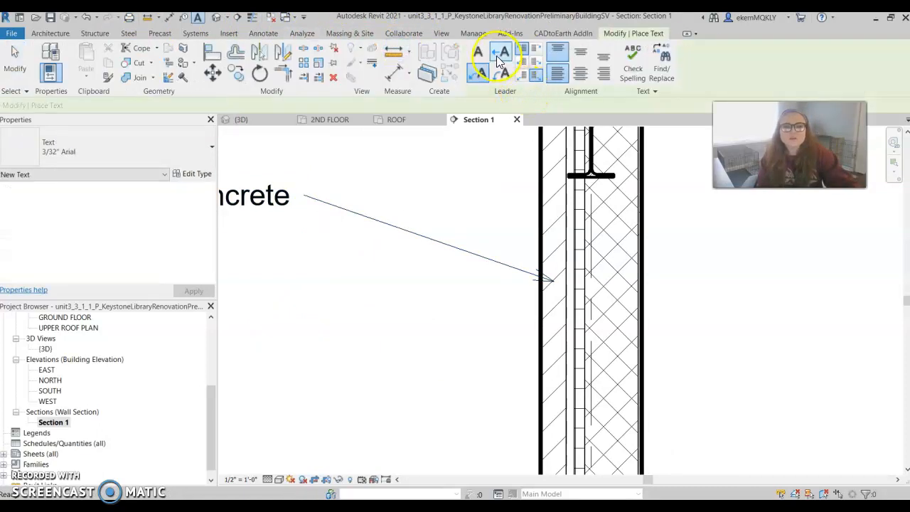
scroll(409, 366, "down", 2)
middle_click_drag(410, 376, 556, 296)
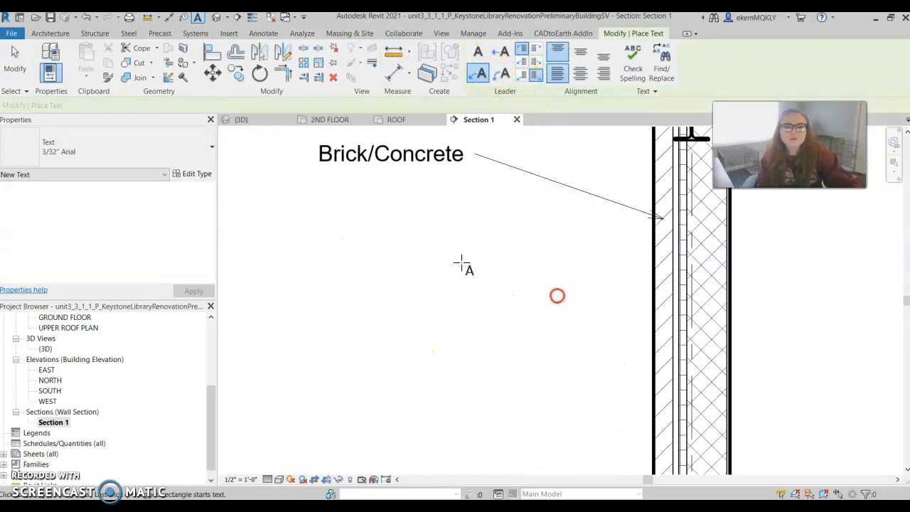
left_click(116, 155)
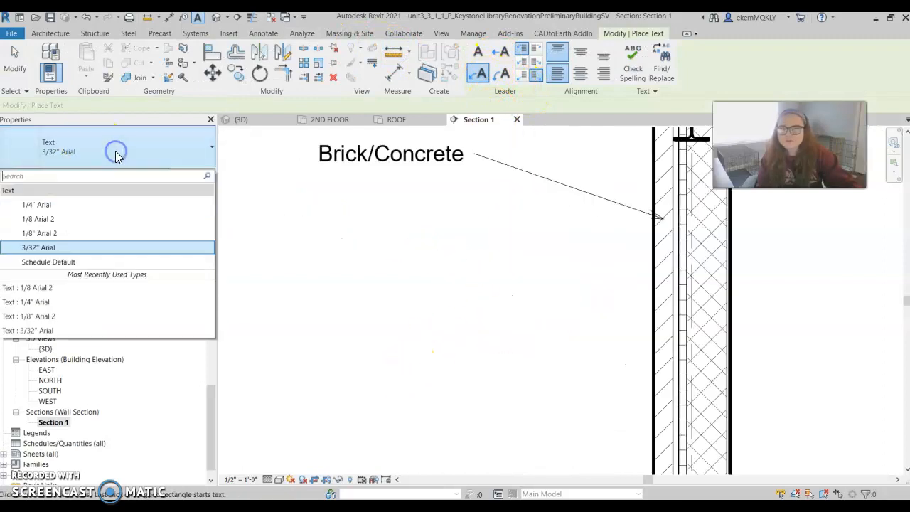
left_click(26, 224)
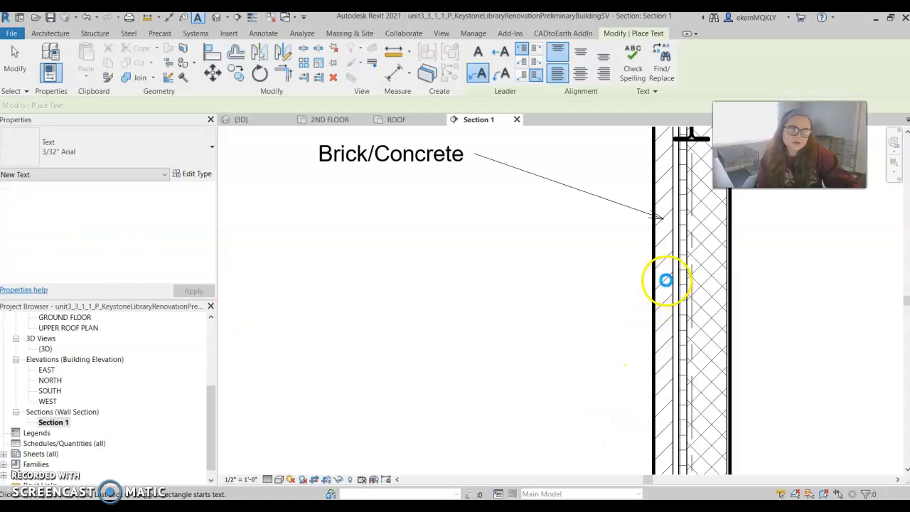
scroll(664, 274, "up", 2)
scroll(668, 273, "up", 1)
left_click(683, 267)
middle_click_drag(327, 205, 685, 493)
scroll(623, 435, "down", 1)
middle_click_drag(628, 438, 547, 279)
scroll(519, 319, "down", 4)
left_click(491, 275)
left_click(460, 275)
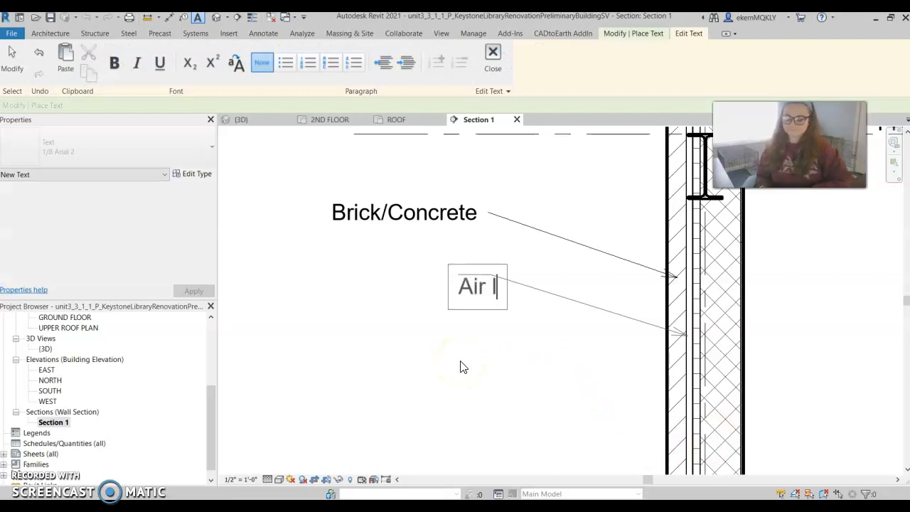
- Enter "Air layer" as the new note's text and end text placement
type("Air layer")
key("Return")
key("BackSpace")
left_click(541, 364)
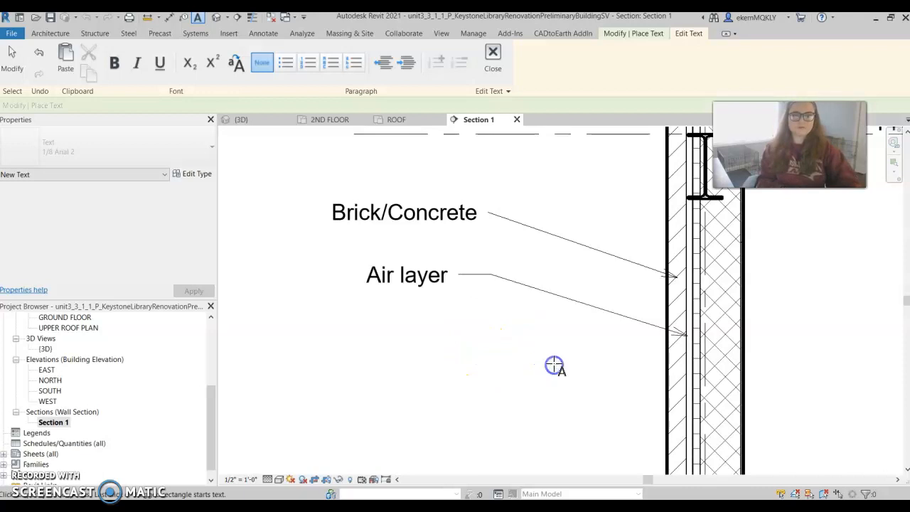
key("Escape")
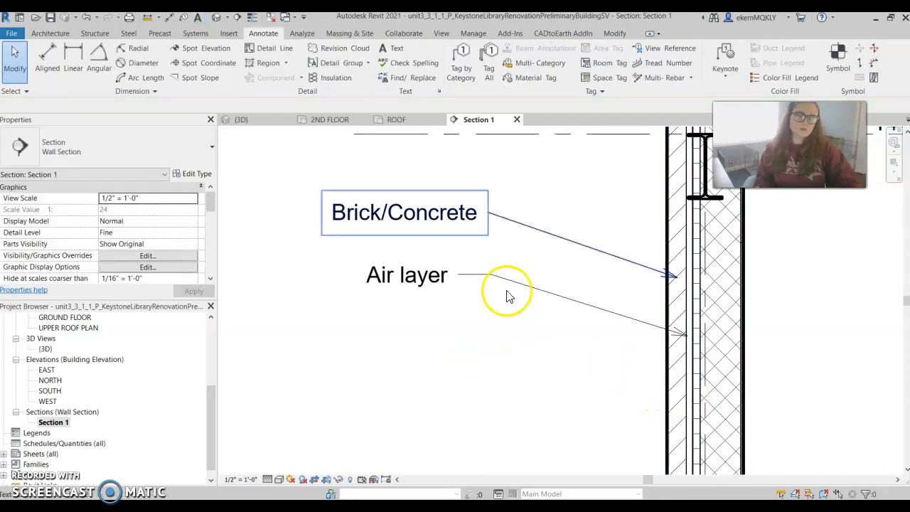
left_click(547, 299)
- Rename the Section 1 view as Wall Section 1
scroll(544, 374, "down", 5)
middle_click_drag(544, 374, 388, 335)
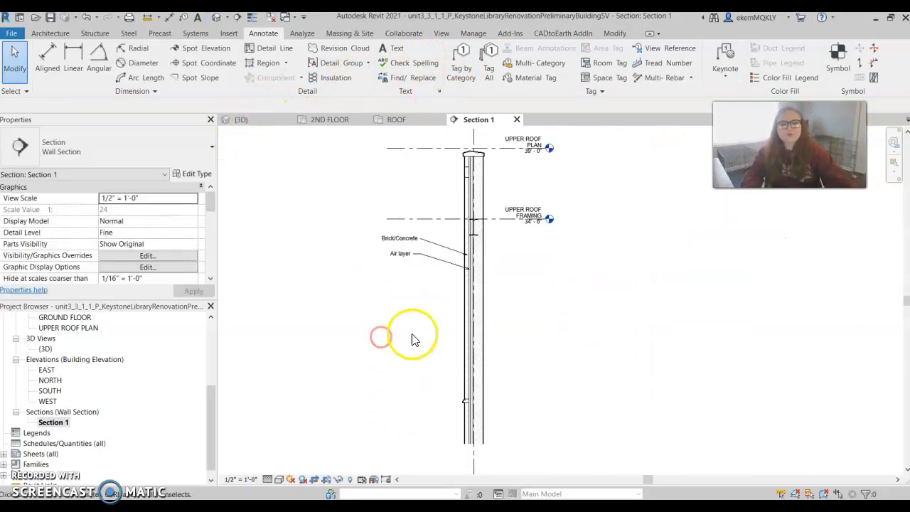
scroll(410, 315, "up", 1)
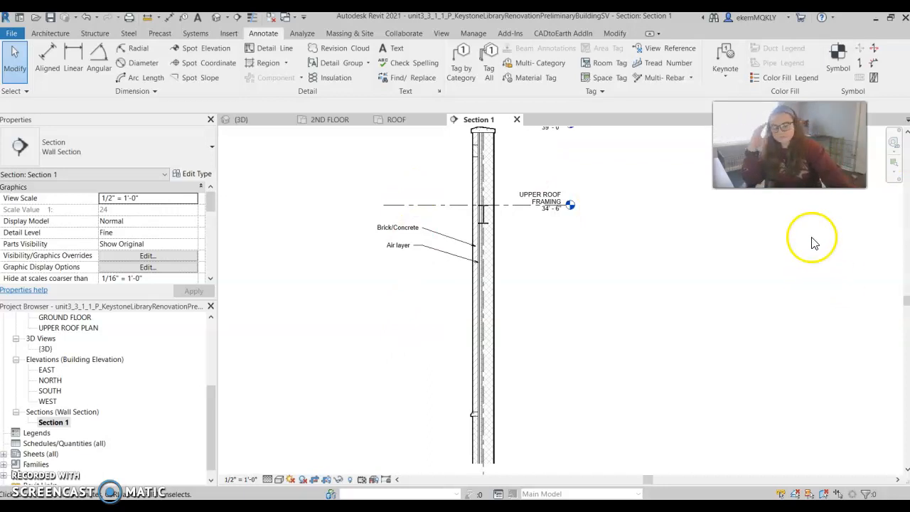
scroll(471, 284, "up", 2)
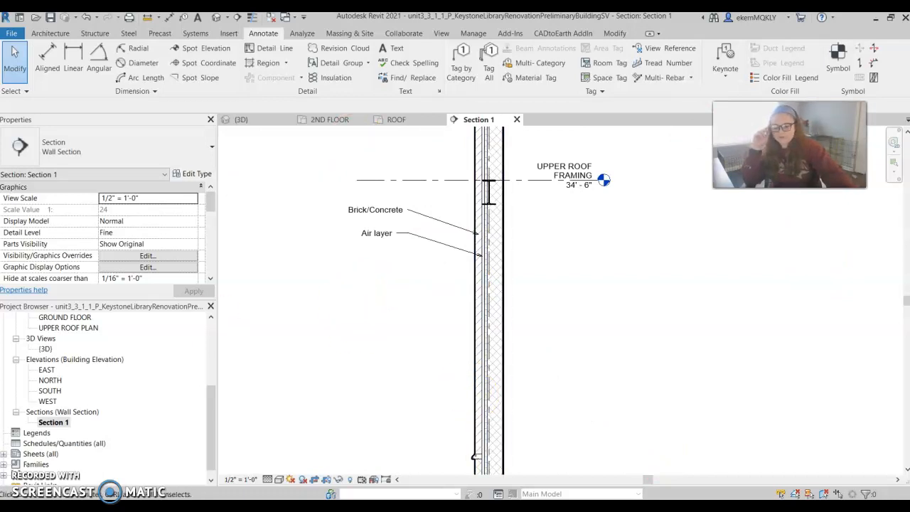
right_click(54, 423)
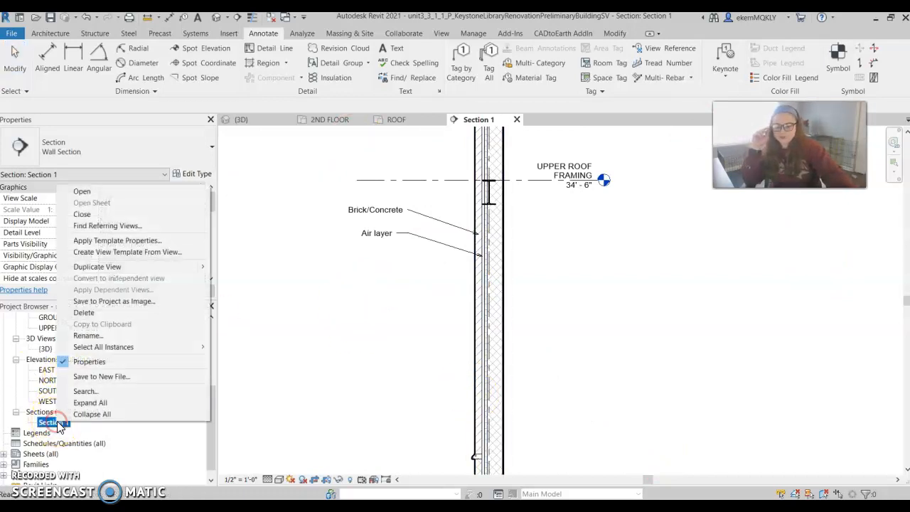
left_click(88, 338)
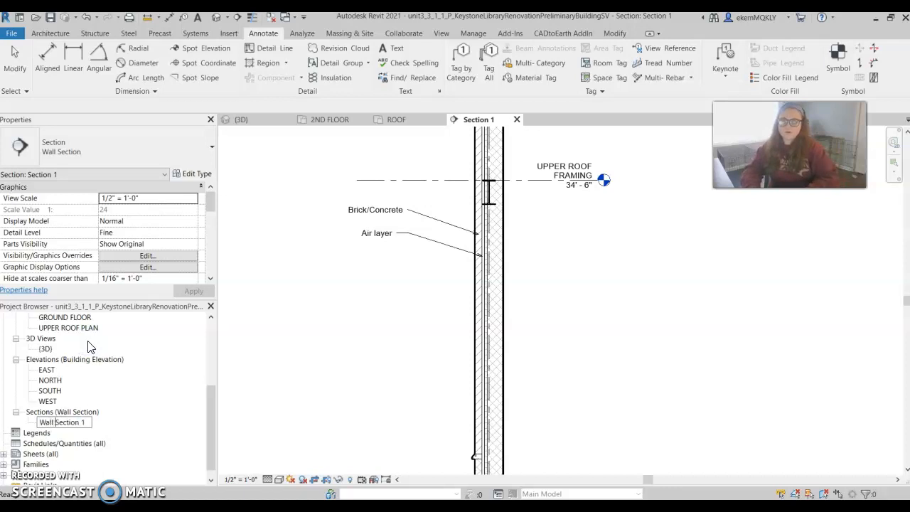
left_click(372, 346)
scroll(334, 370, "down", 2)
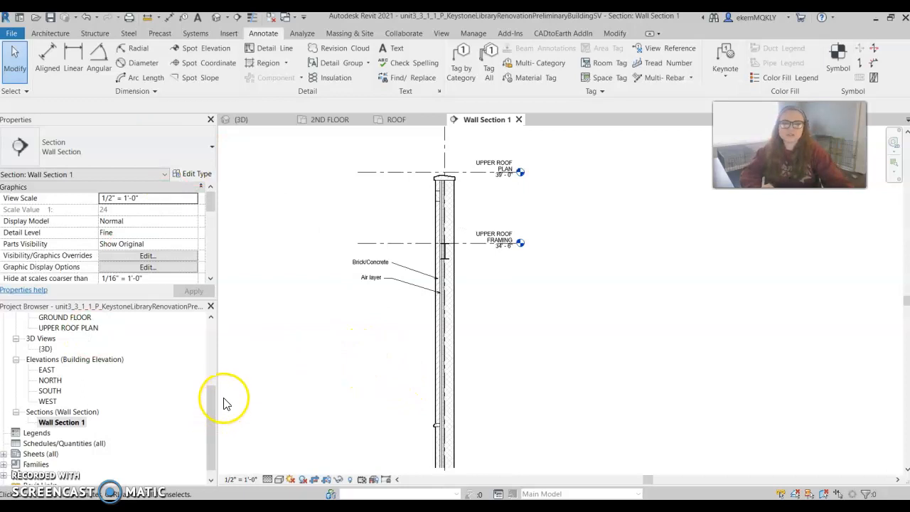
- In the 2ND FLOOR plan, move the wall section marker crossing grid line 3 slightly toward grid line D
left_click(242, 120)
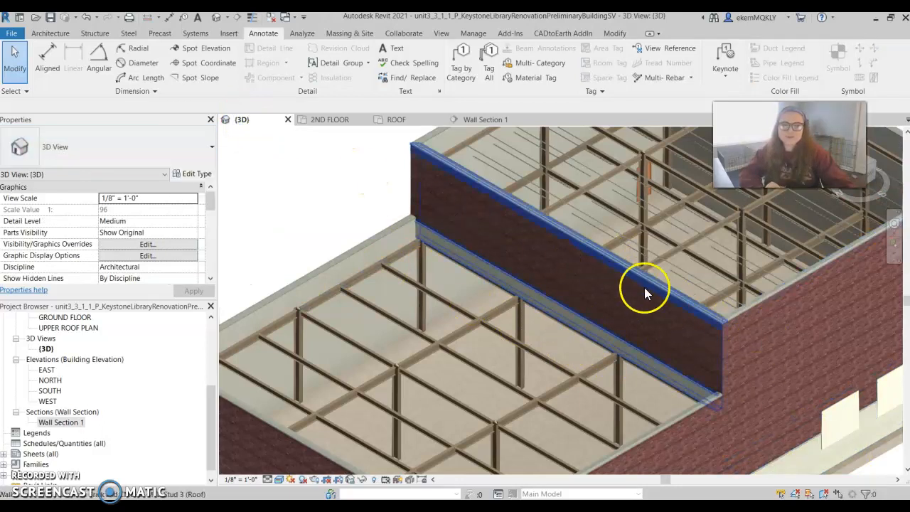
left_click(329, 119)
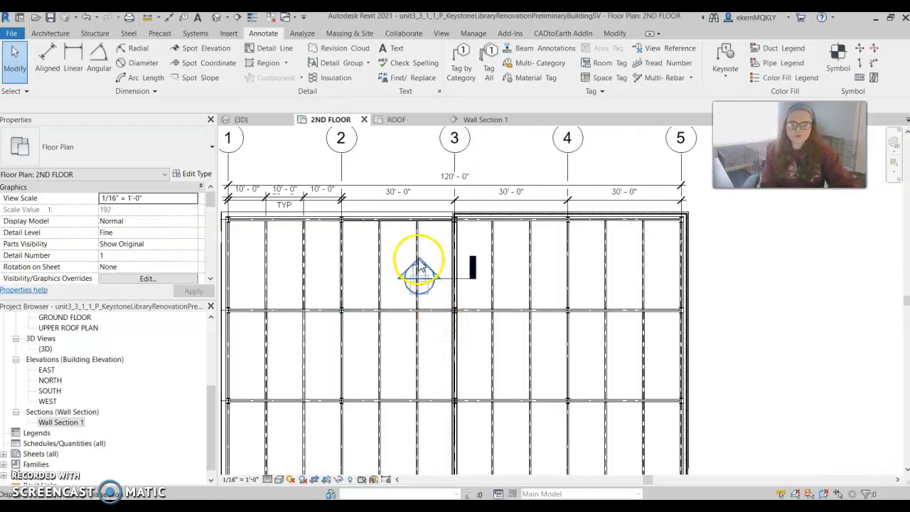
left_click_drag(451, 277, 445, 256)
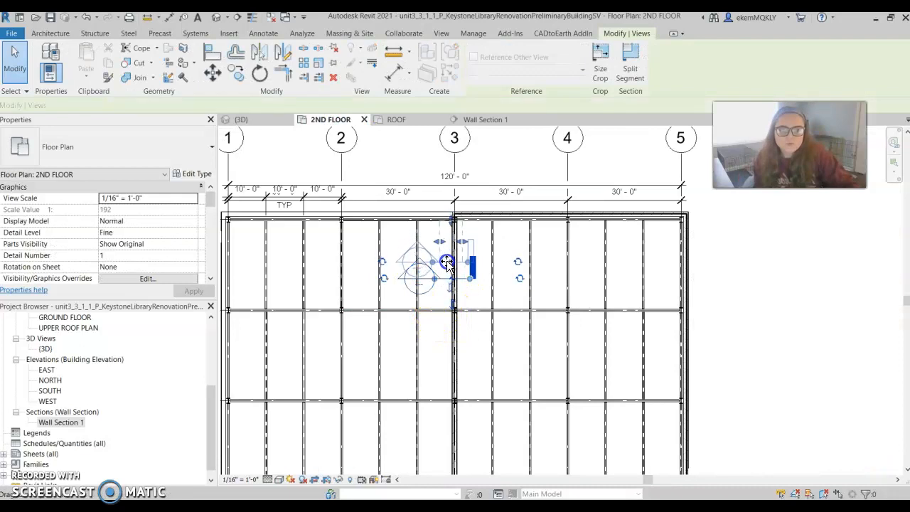
left_click(486, 285)
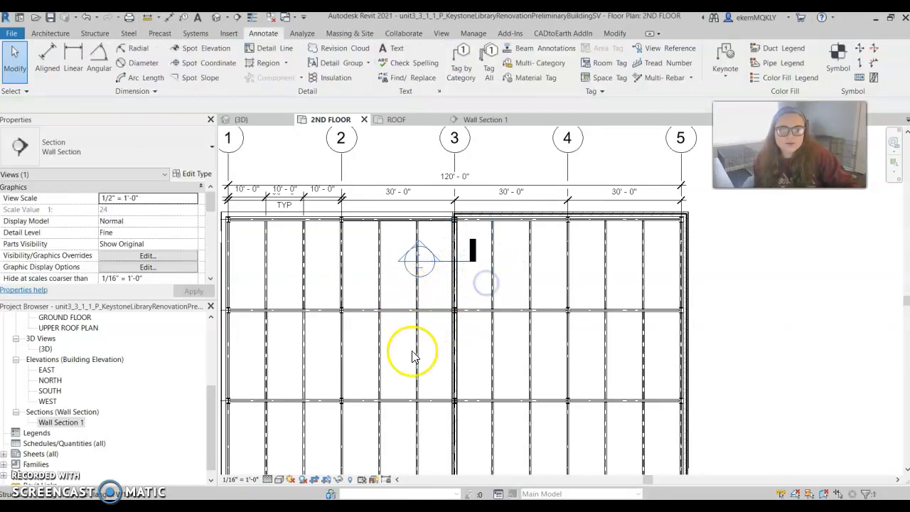
- Start a new wall in the 2ND FLOOR plan using the Storefront curtain wall type
scroll(426, 359, "down", 3)
left_click(51, 34)
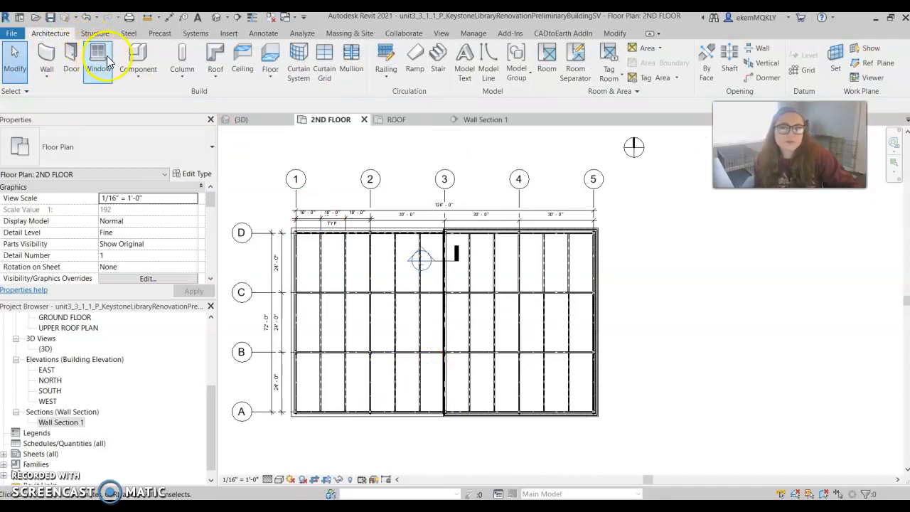
left_click(60, 60)
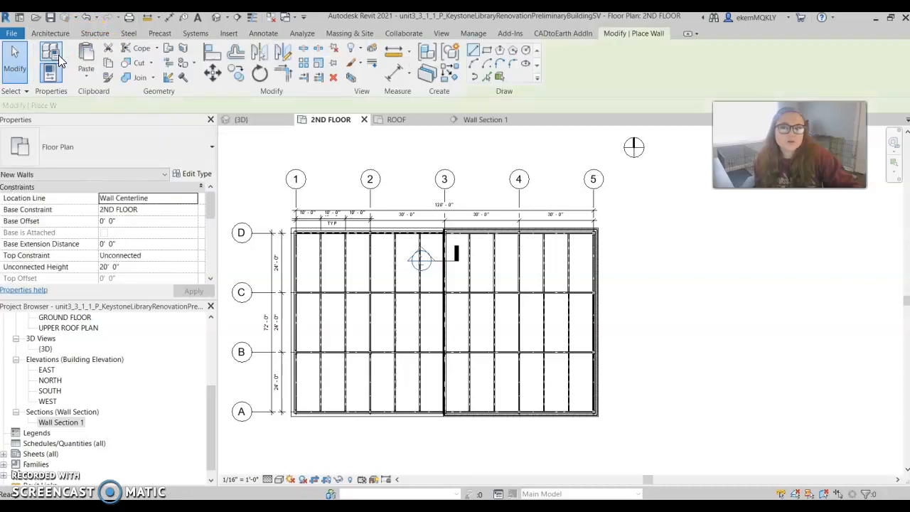
left_click(111, 152)
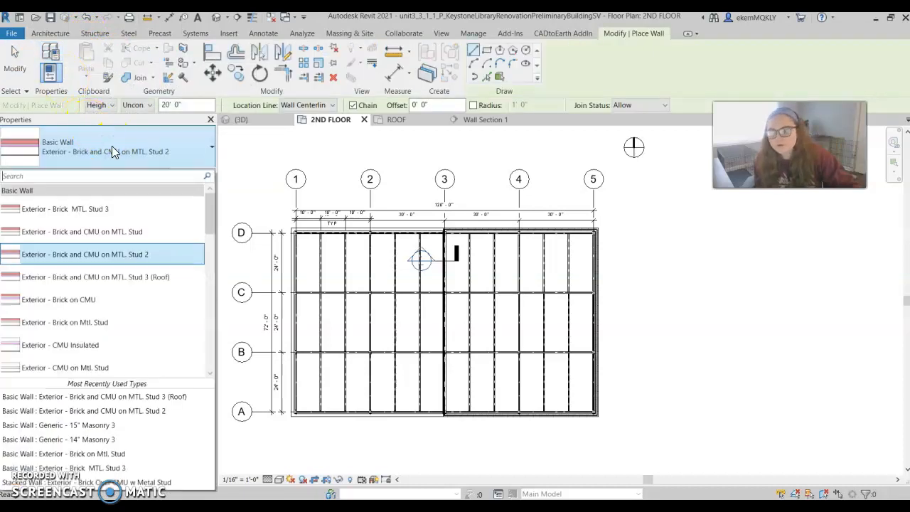
scroll(111, 345, "down", 10)
scroll(103, 338, "down", 3)
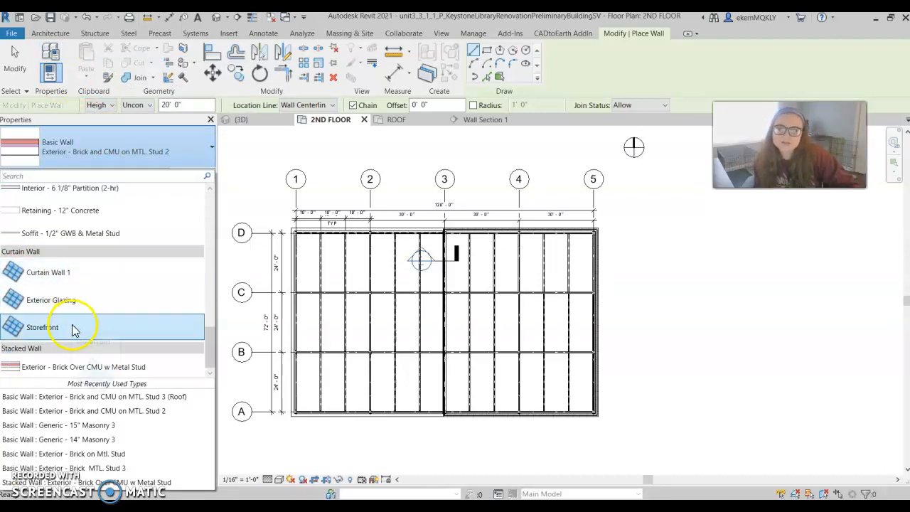
left_click(73, 328)
- Draw a Storefront curtain wall about 41' long down grid line 3, from between grid lines D and C to between B and A
scroll(446, 271, "up", 2)
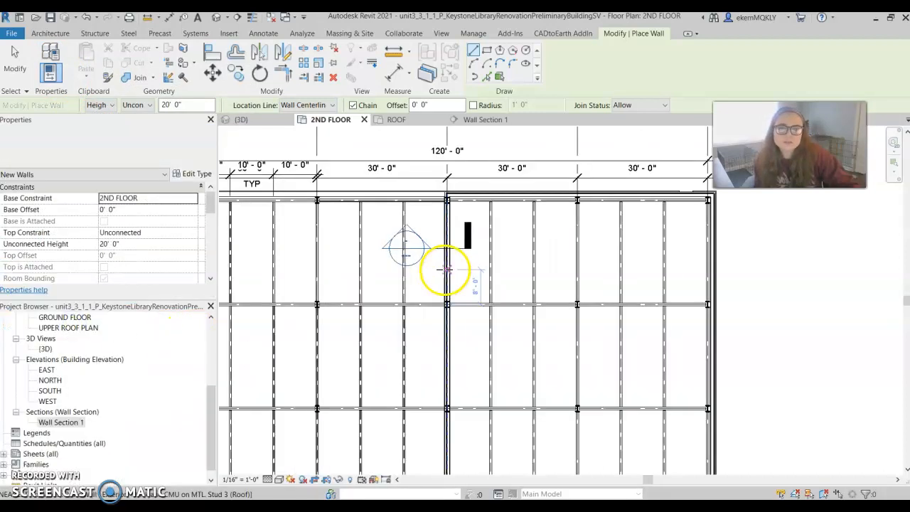
scroll(446, 272, "up", 2)
left_click(448, 253)
scroll(449, 390, "down", 2)
middle_click_drag(448, 398, 447, 359)
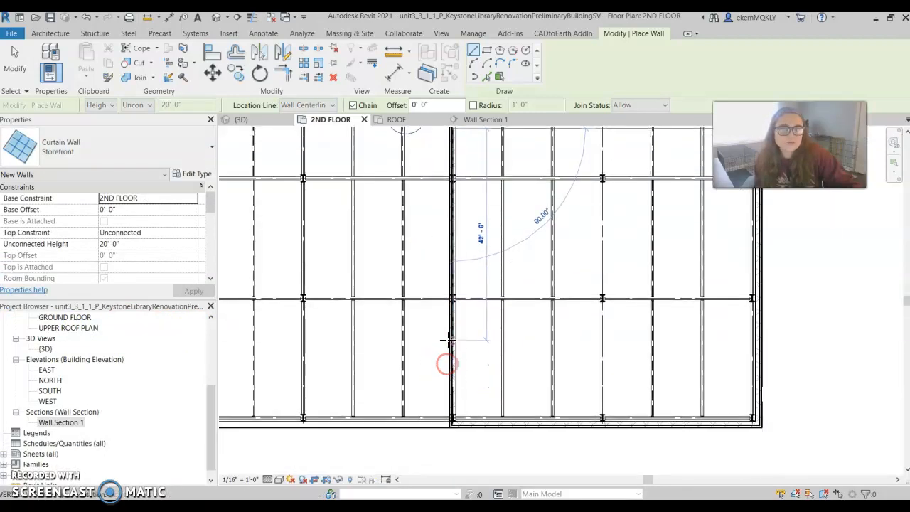
left_click(452, 332)
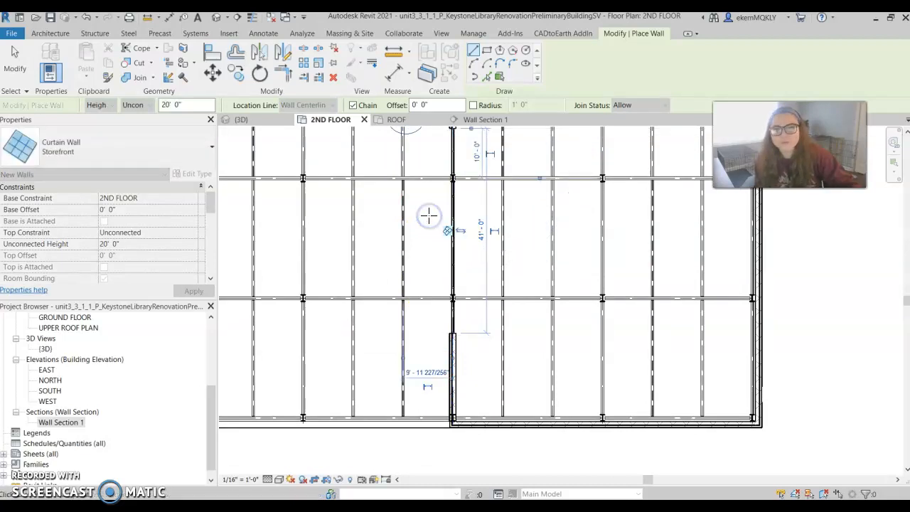
right_click(428, 215)
left_click(454, 223)
- Examine the long storefront wall in the 3D view, checking how it fits with the brick wall, columns and roof framing
left_click(264, 121)
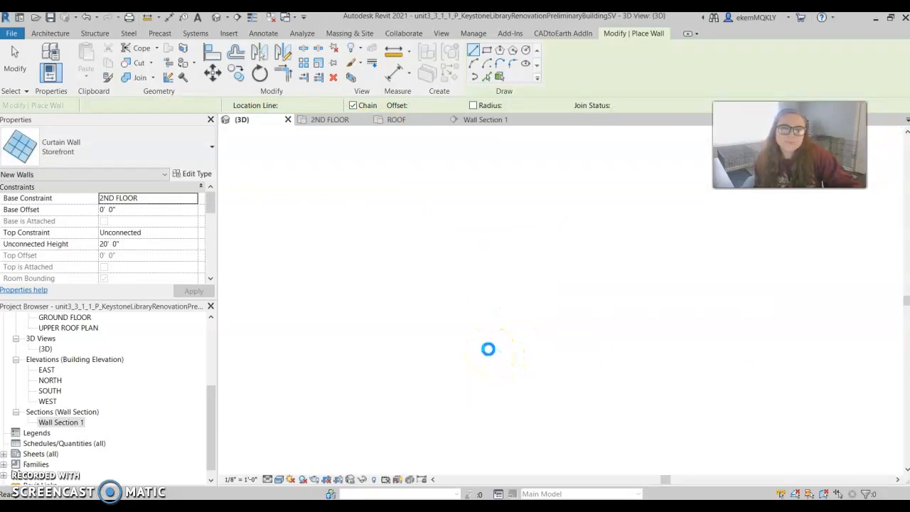
scroll(497, 298, "up", 4)
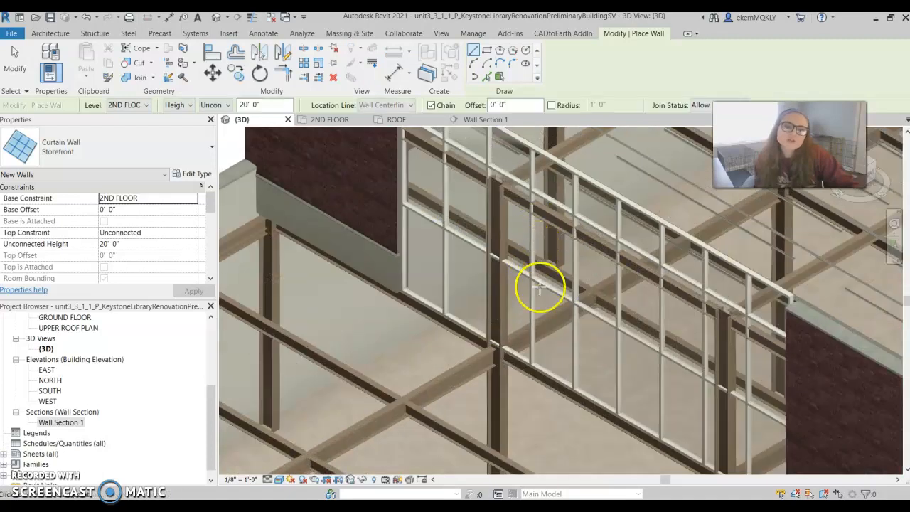
scroll(473, 303, "down", 3)
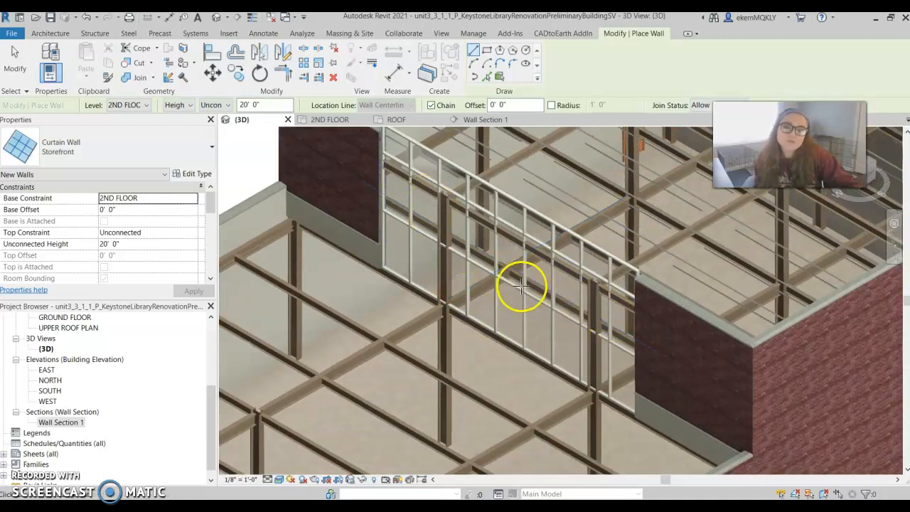
scroll(438, 253, "up", 2)
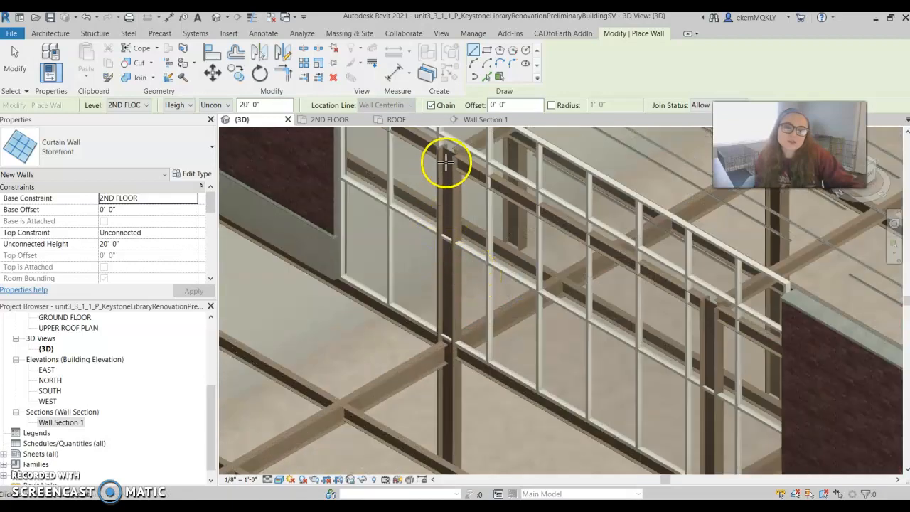
scroll(781, 403, "down", 2)
scroll(711, 356, "down", 2)
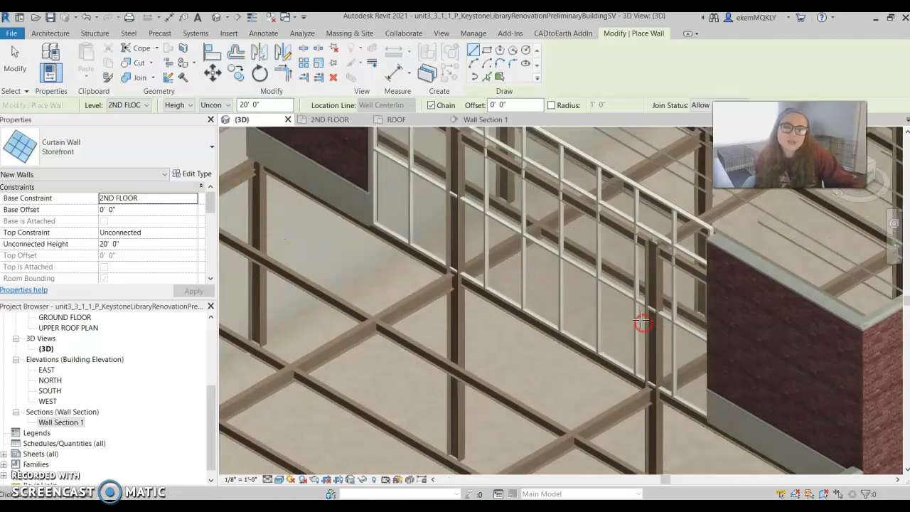
scroll(604, 285, "down", 2)
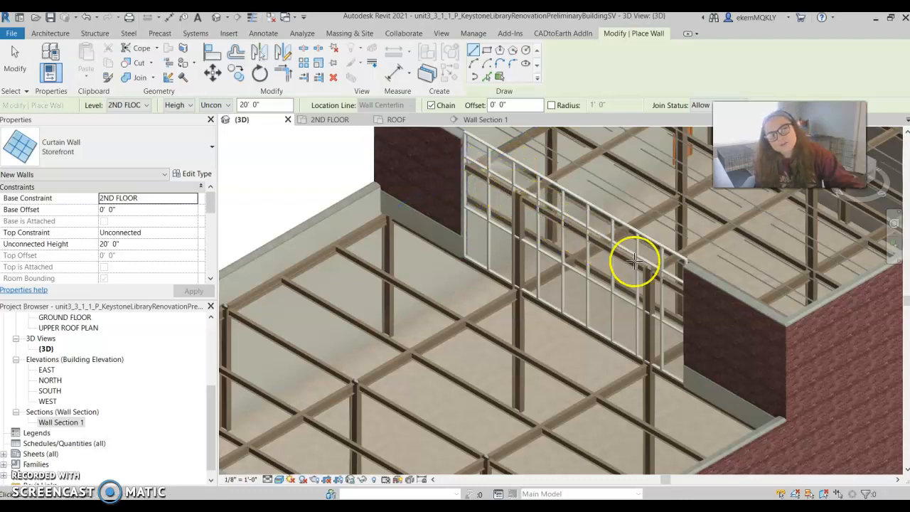
scroll(660, 293, "up", 2)
scroll(660, 293, "up", 2)
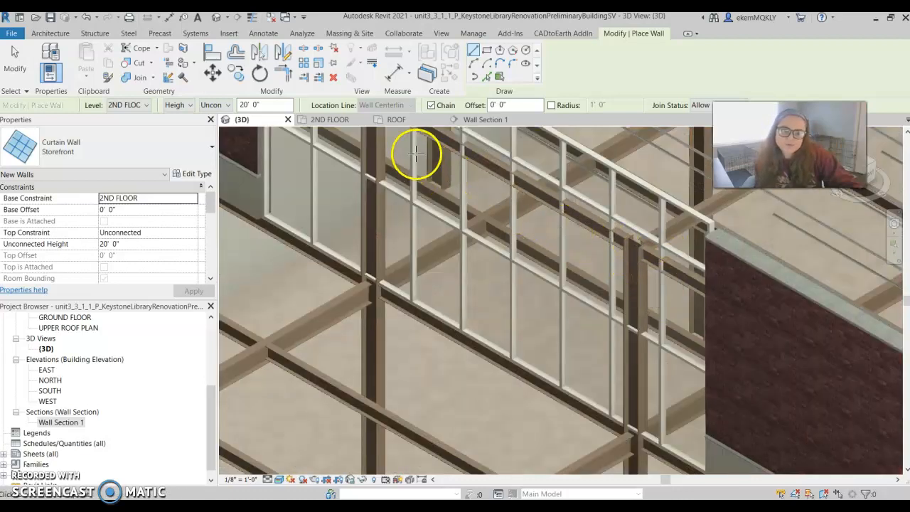
scroll(511, 239, "up", 2)
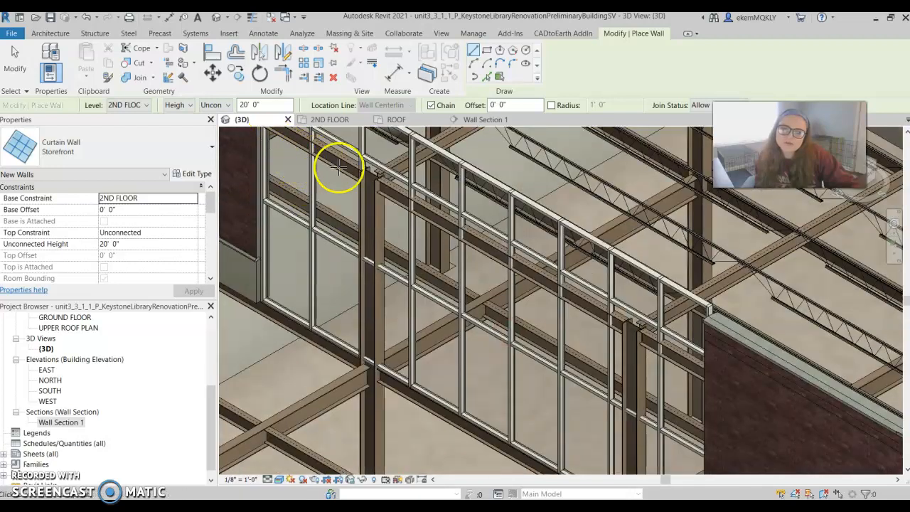
scroll(463, 305, "down", 2)
middle_click_drag(344, 319, 495, 352)
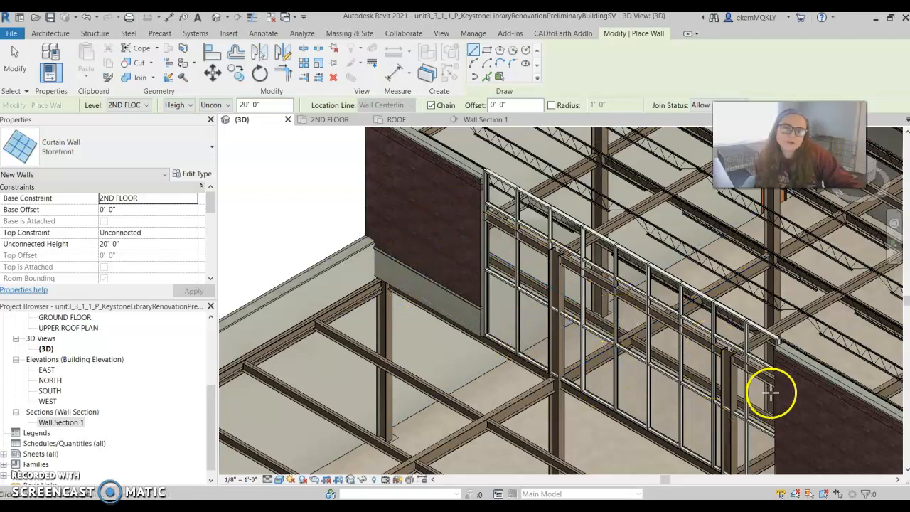
- End wall placement and delete the long Storefront curtain wall
key("Escape")
key("Escape")
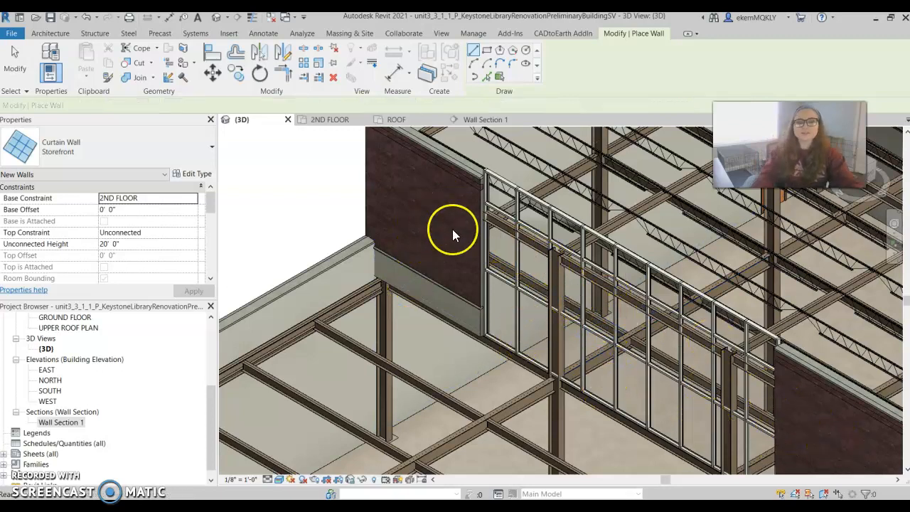
left_click(593, 242)
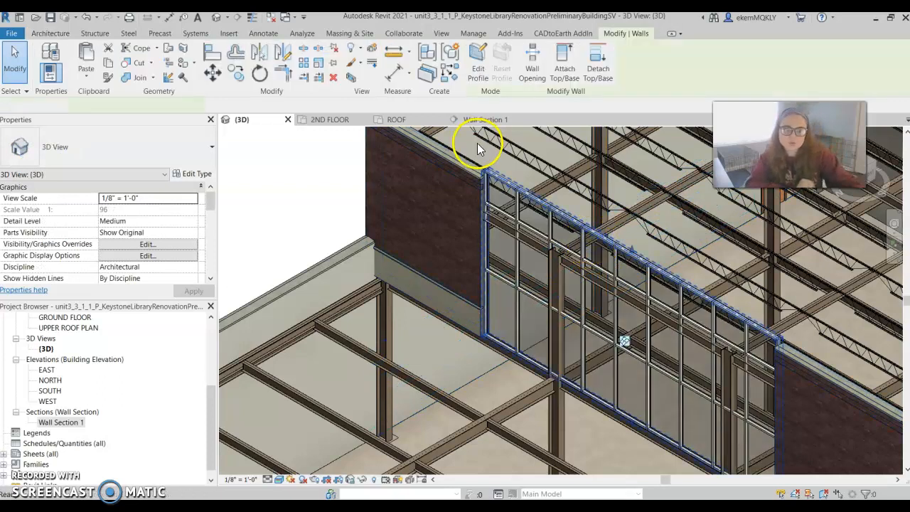
key("Escape")
- In the 2ND FLOOR plan, draw an 18' Storefront curtain wall down grid line 3, starting about 2'-6" below grid line B
left_click(323, 119)
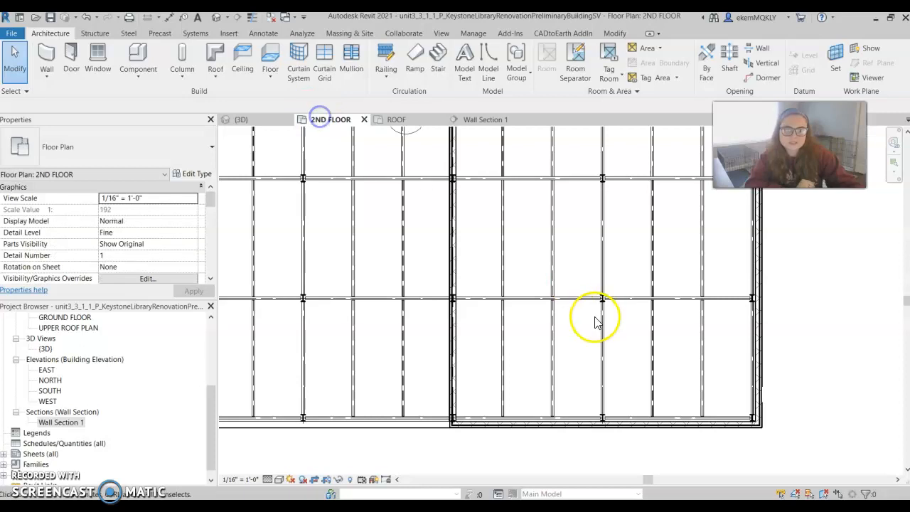
scroll(486, 262, "down", 1)
middle_click_drag(479, 233, 459, 209)
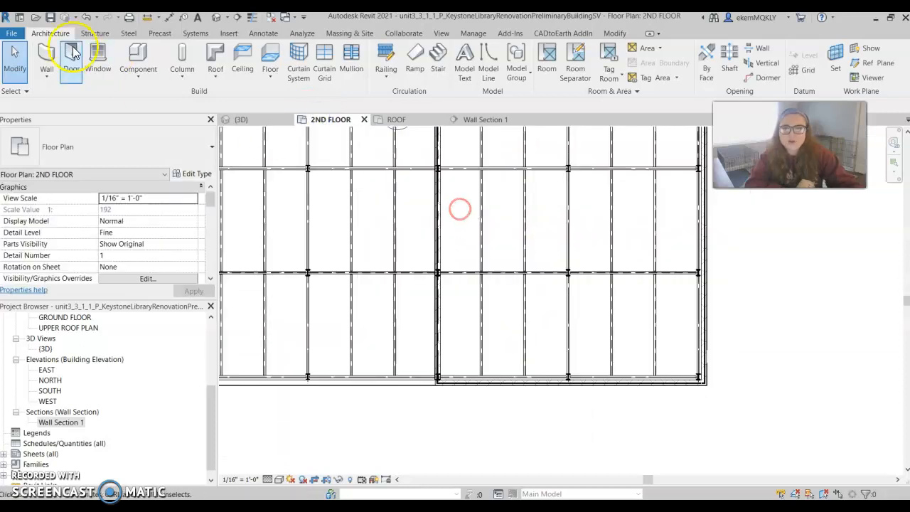
left_click(52, 64)
scroll(433, 291, "up", 4)
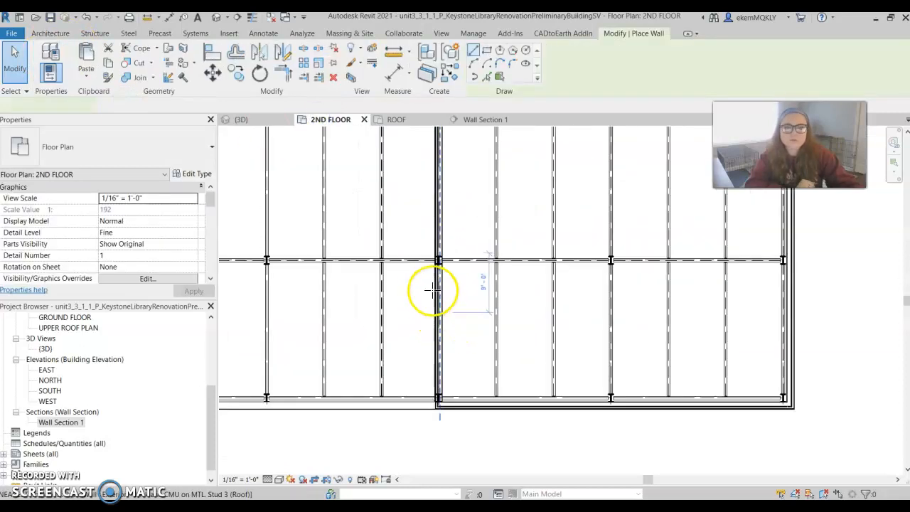
left_click(441, 260)
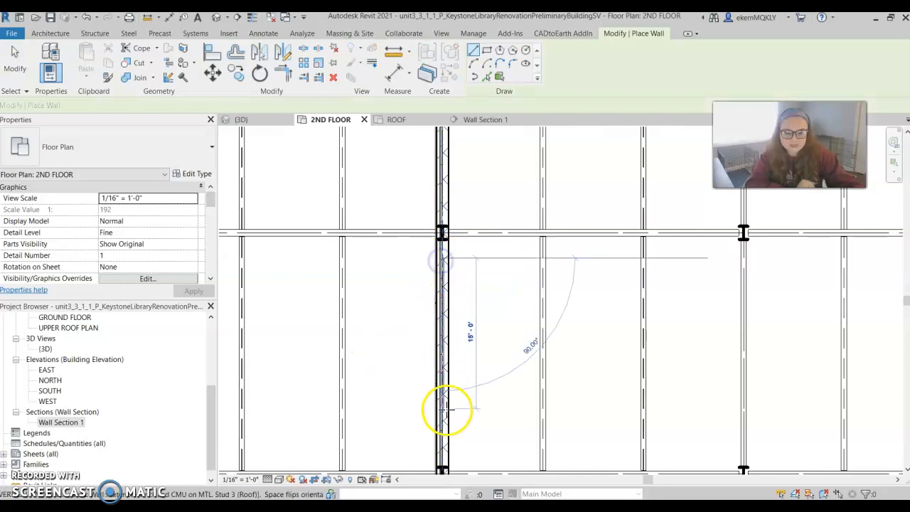
left_click(445, 440)
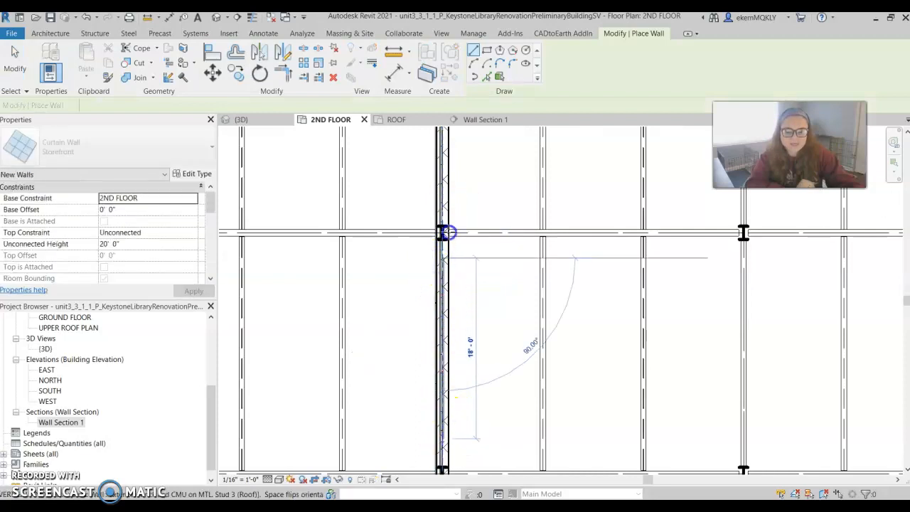
left_click(429, 211)
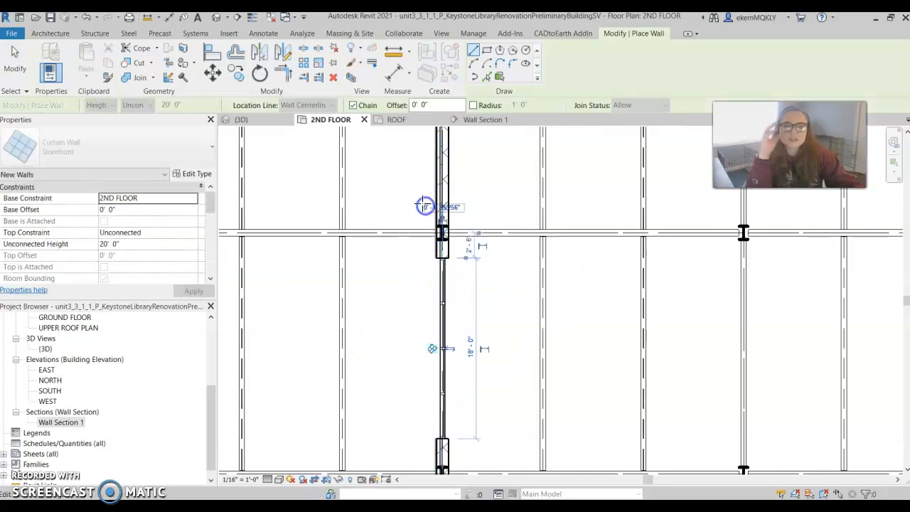
- In the 3D view, inspect the properties of the W12X26 roof girder crossing the new storefront wall, including its elevations
left_click(260, 124)
scroll(660, 320, "down", 1)
middle_click_drag(660, 321, 574, 246)
scroll(666, 305, "up", 2)
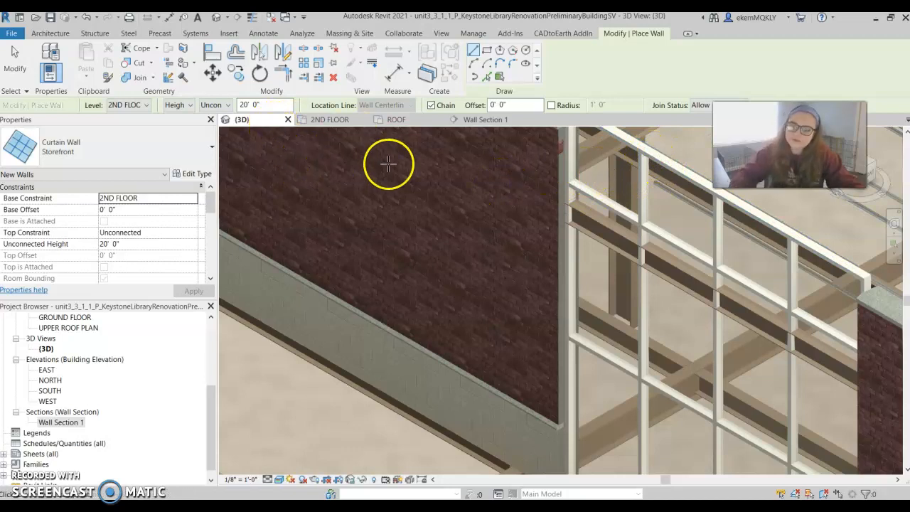
key("Escape")
key("Escape")
left_click(598, 219)
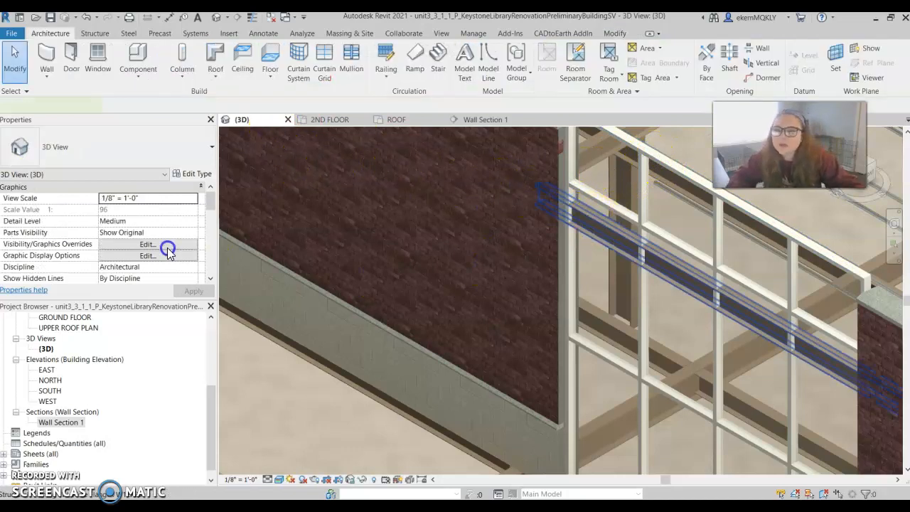
scroll(125, 234, "down", 1)
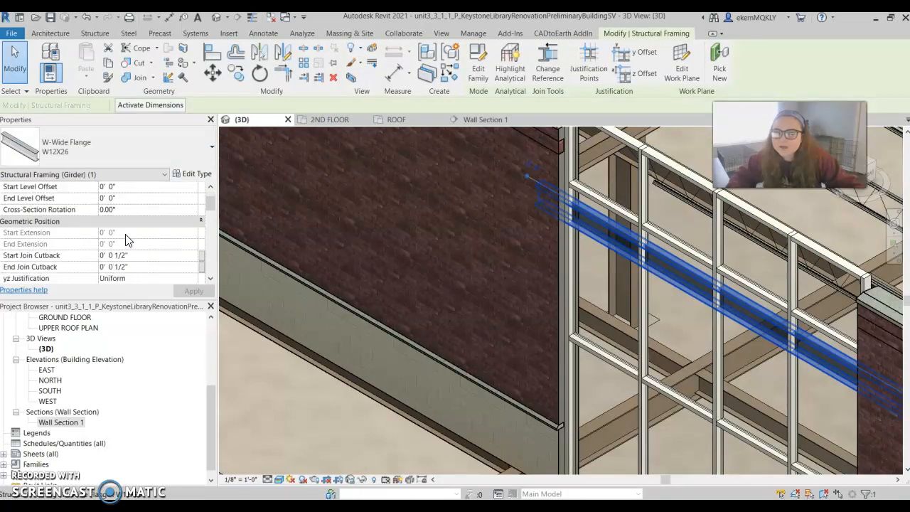
scroll(125, 239, "down", 2)
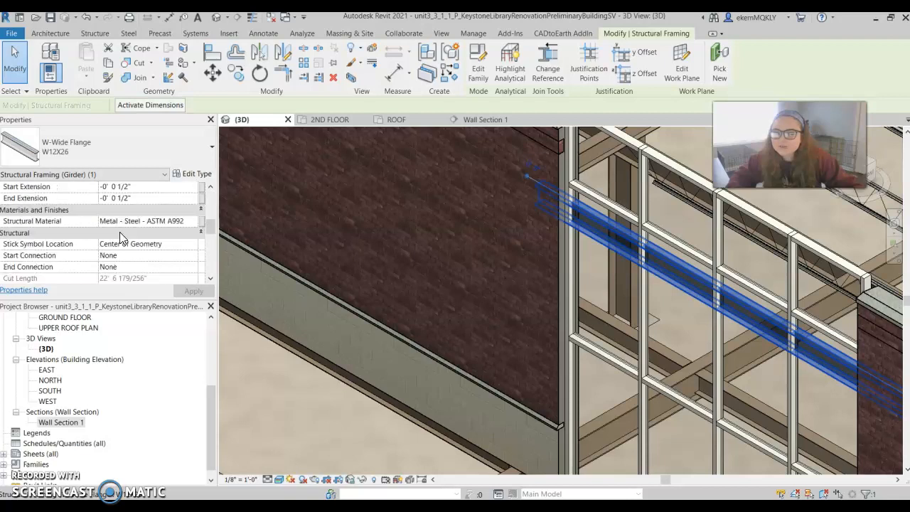
scroll(120, 238, "down", 3)
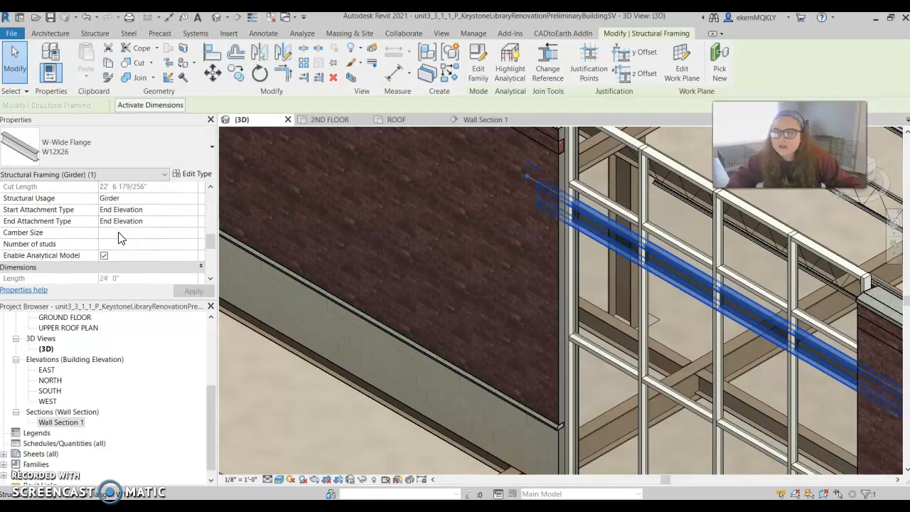
scroll(118, 232, "down", 4)
scroll(117, 232, "up", 2)
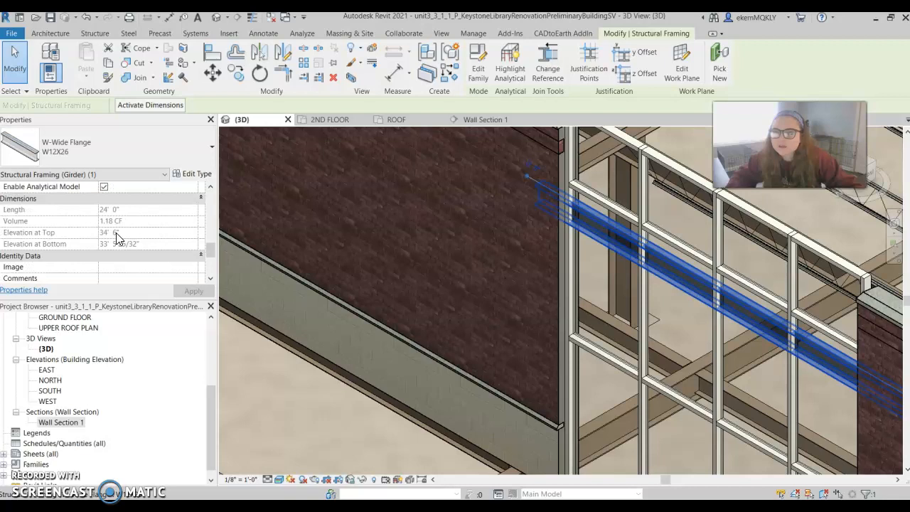
scroll(143, 246, "down", 3)
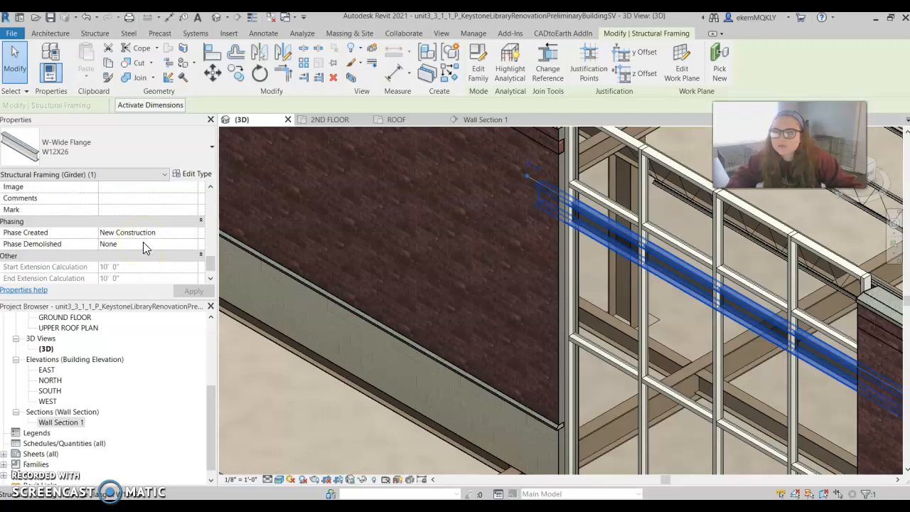
scroll(142, 242, "up", 5)
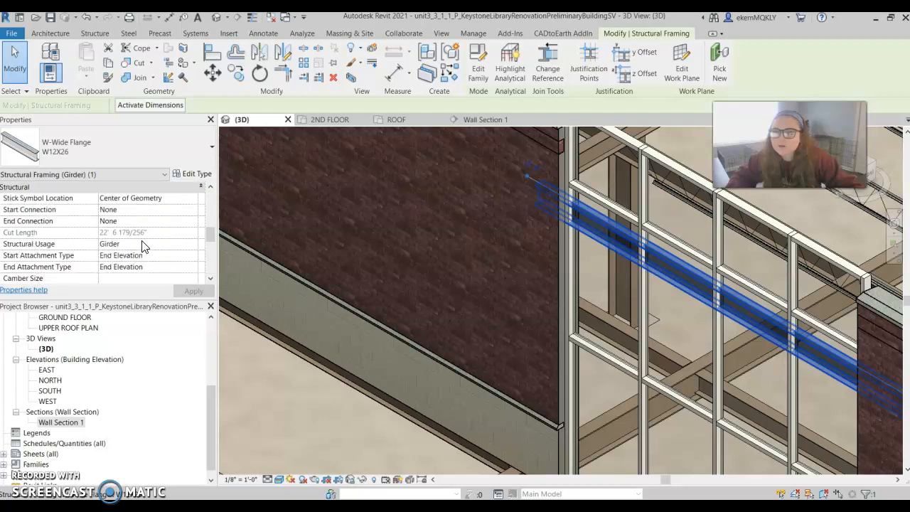
scroll(429, 310, "down", 2)
scroll(432, 298, "down", 3)
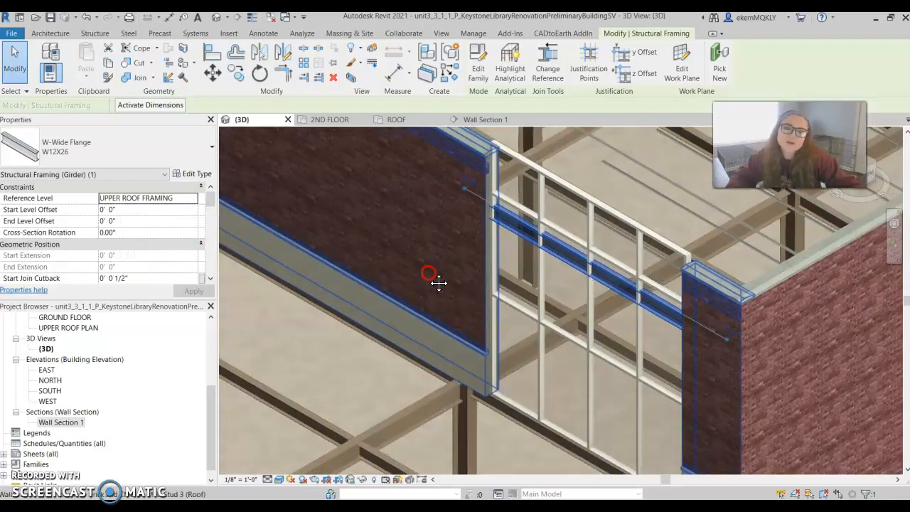
- Set the unconnected height of the new Storefront curtain wall to 14'
left_click(589, 201)
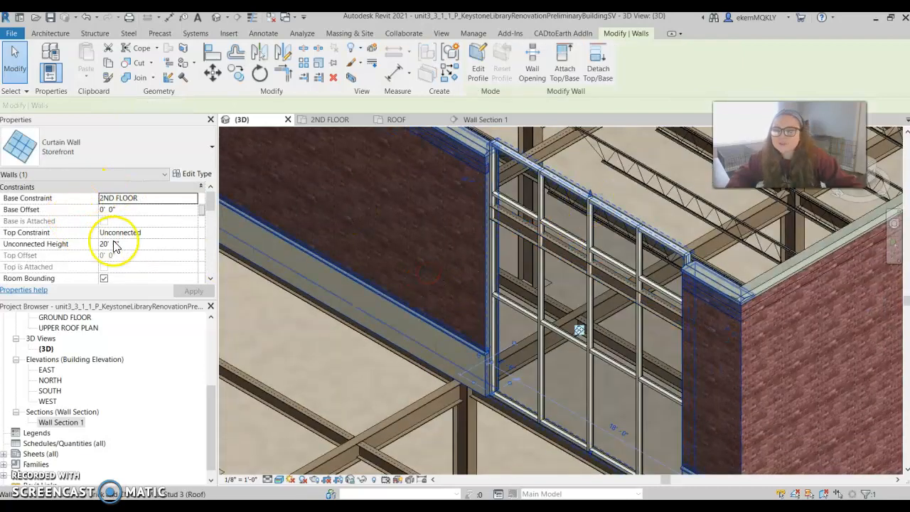
left_click(126, 245)
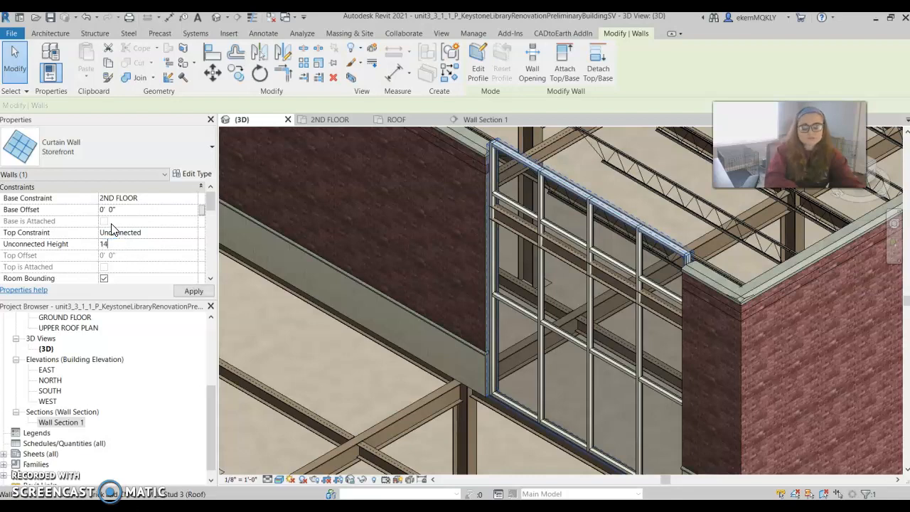
type("14")
key("Return")
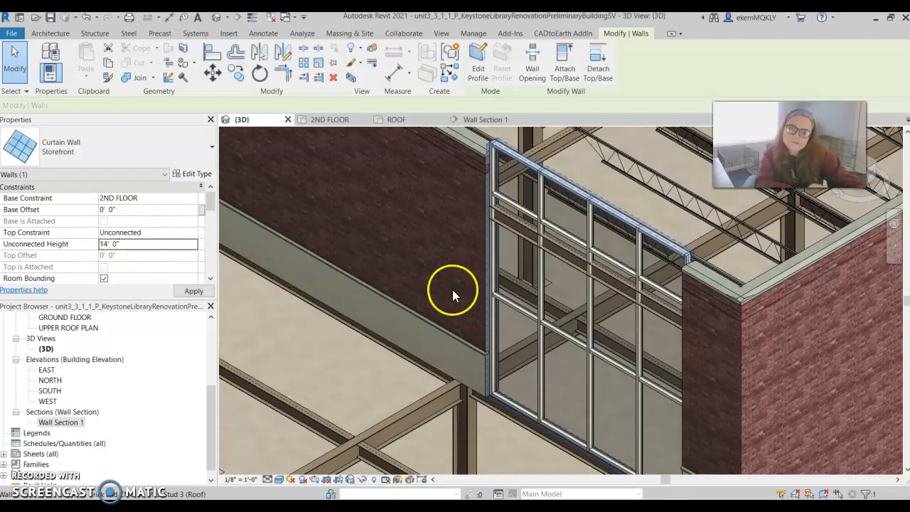
middle_click_drag(609, 349, 655, 371, "shift")
left_click(781, 403)
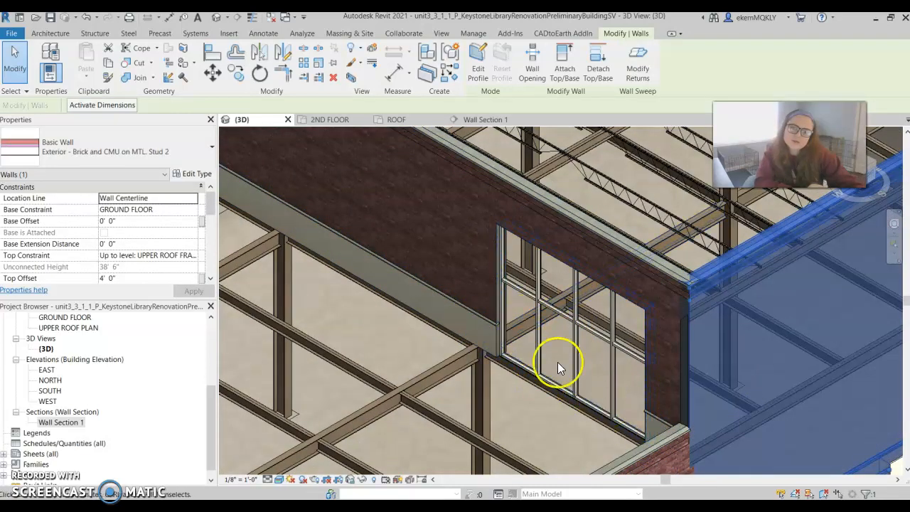
middle_click_drag(508, 264, 599, 320, "shift")
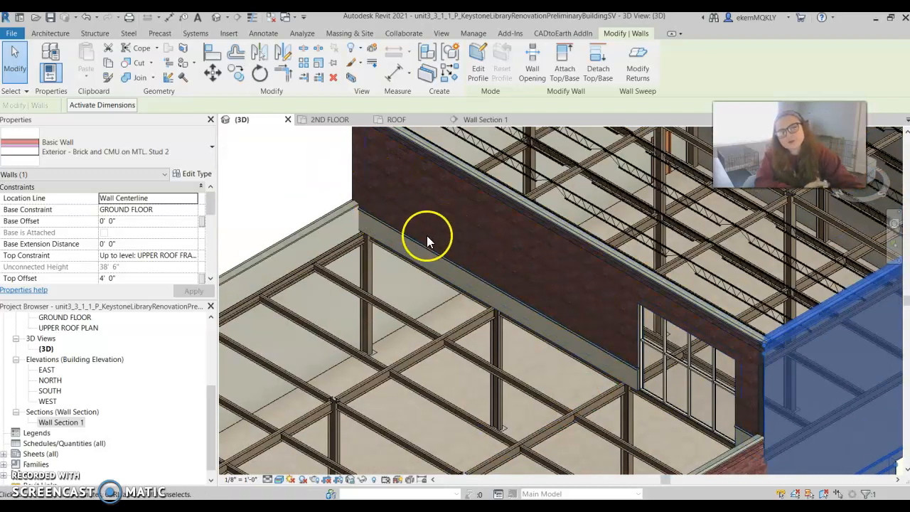